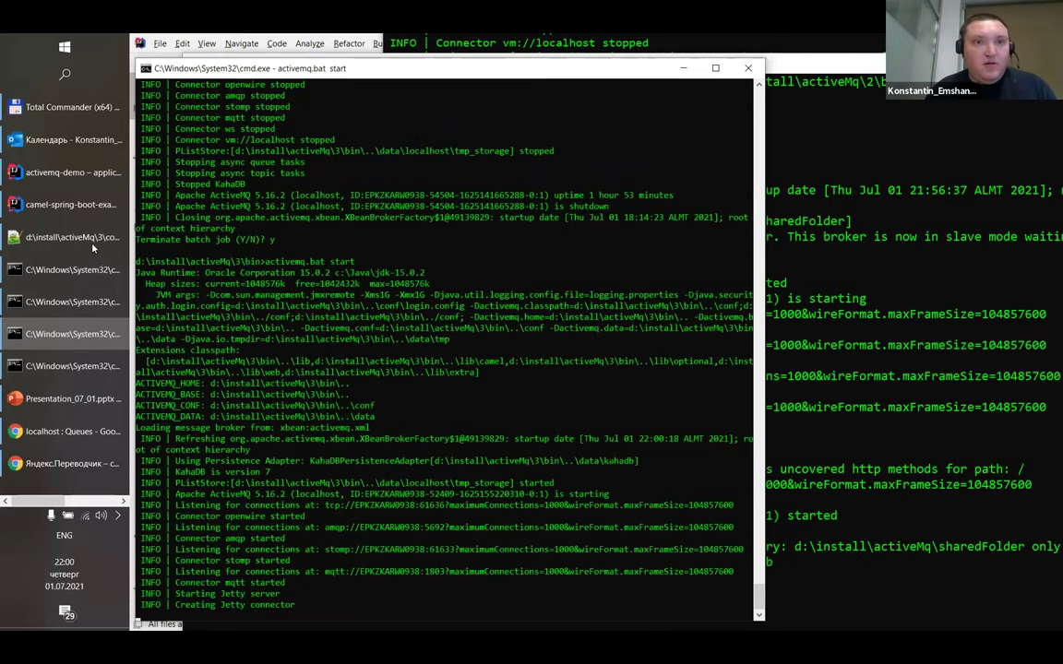
# Switch to Notepad++ and review the transport connectors and persistence settings in d:\install\activeMq\3\conf\activemq.xml.
pyautogui.click(74, 237)
pyautogui.scroll(2, 598, 270)
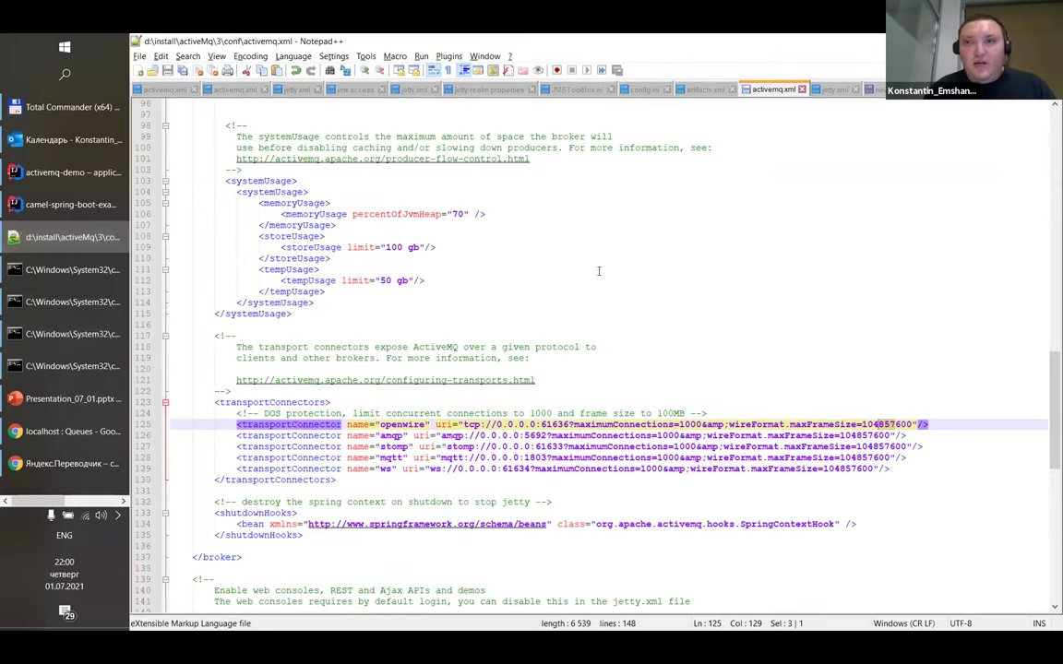
pyautogui.scroll(-3, 950, 166)
pyautogui.scroll(15, 853, 156)
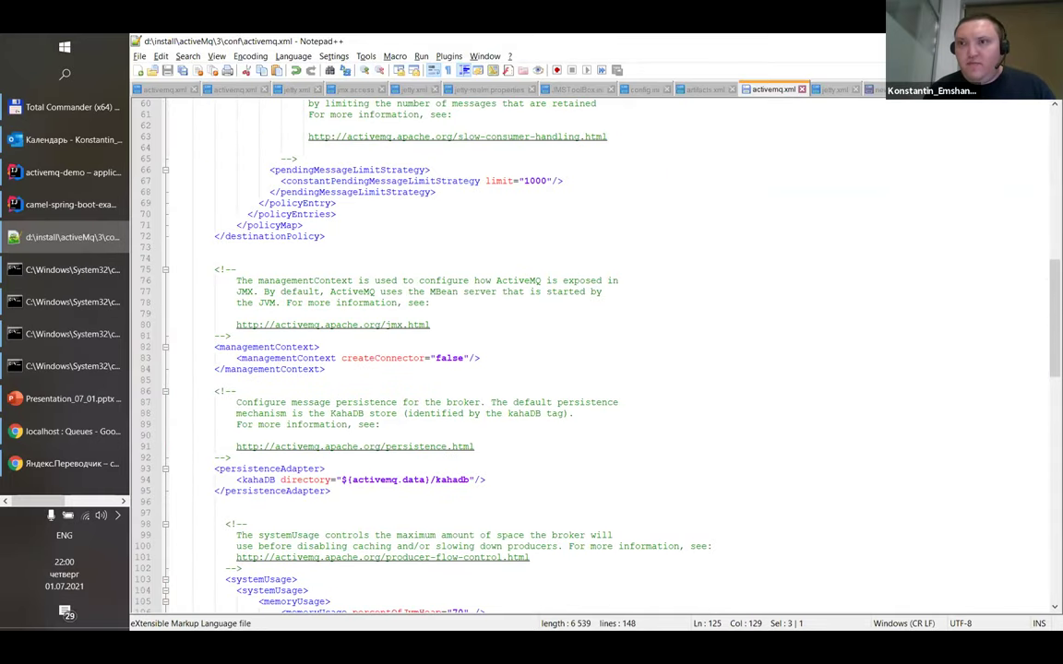
# Inspect the static URI of the bridge1 network connector in d:\install\activeMq\4\conf\activemq.xml.
pyautogui.hotkey('ctrl', 'Tab')
pyautogui.scroll(-2, 562, 303)
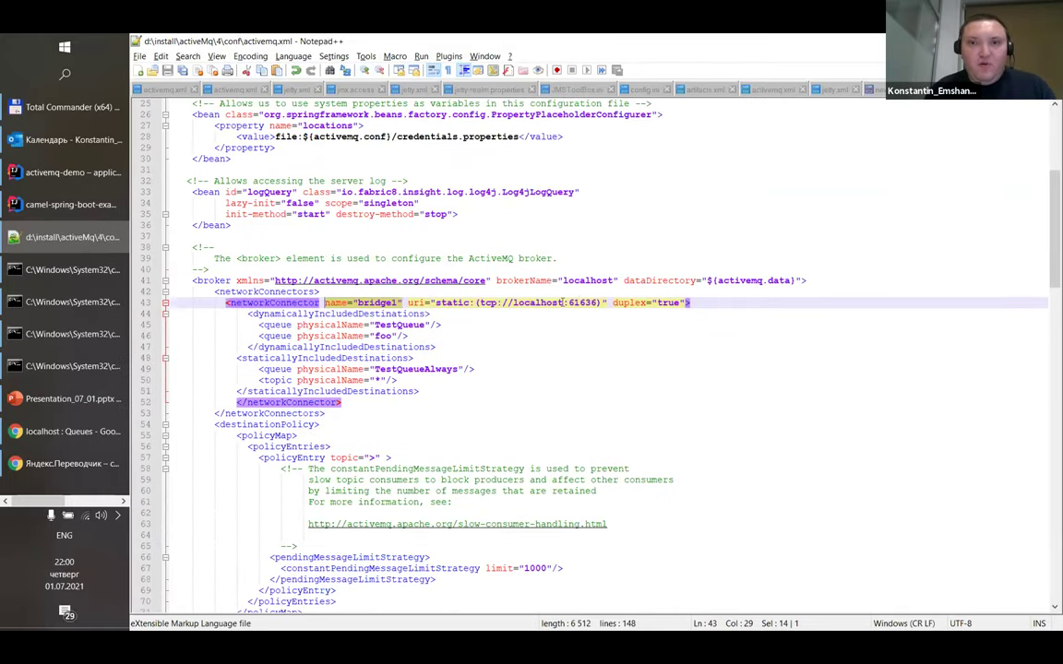
pyautogui.click(562, 302)
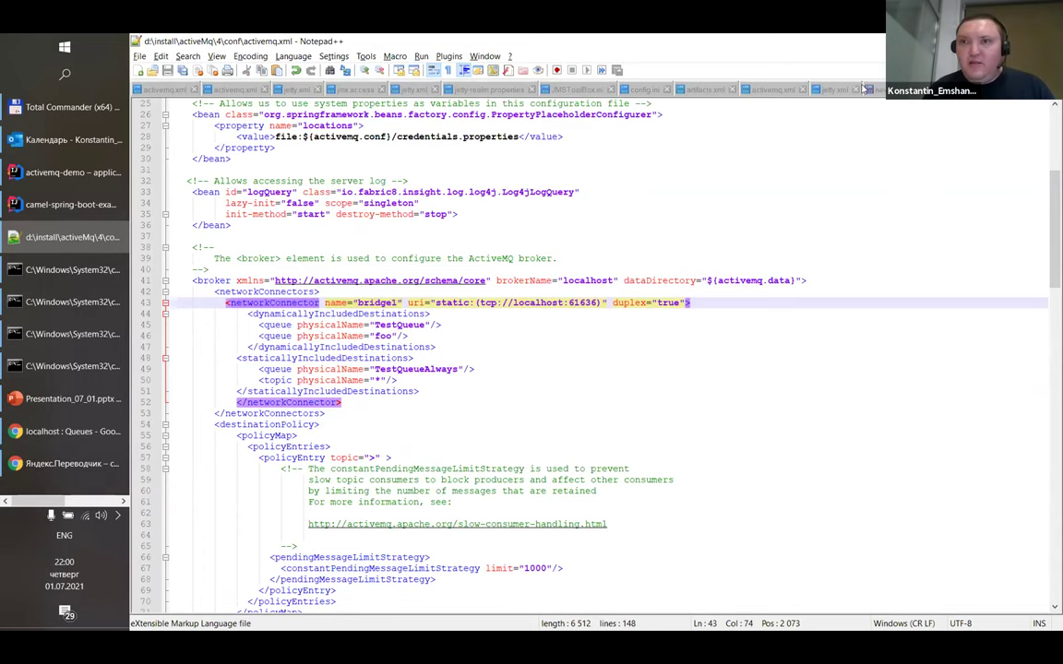
# Return to d:\install\activeMq\3\conf\activemq.xml and highlight masterslave in the bridge2 network connector's URI.
pyautogui.click(773, 88)
pyautogui.scroll(5, 676, 224)
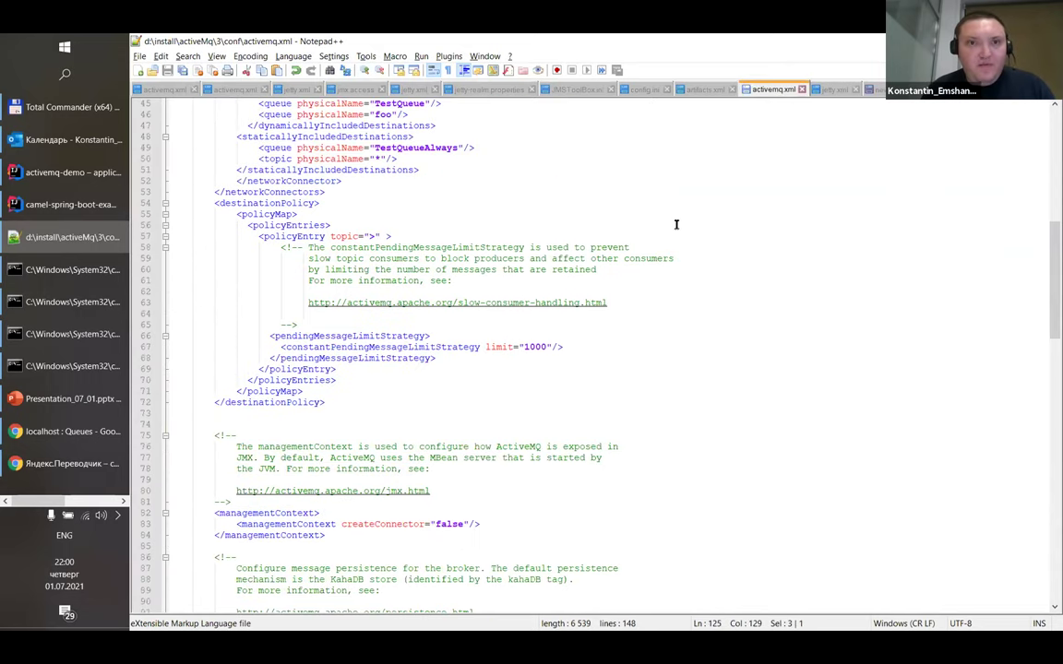
pyautogui.scroll(5, 677, 225)
pyautogui.click(464, 246)
pyautogui.doubleClick(464, 246)
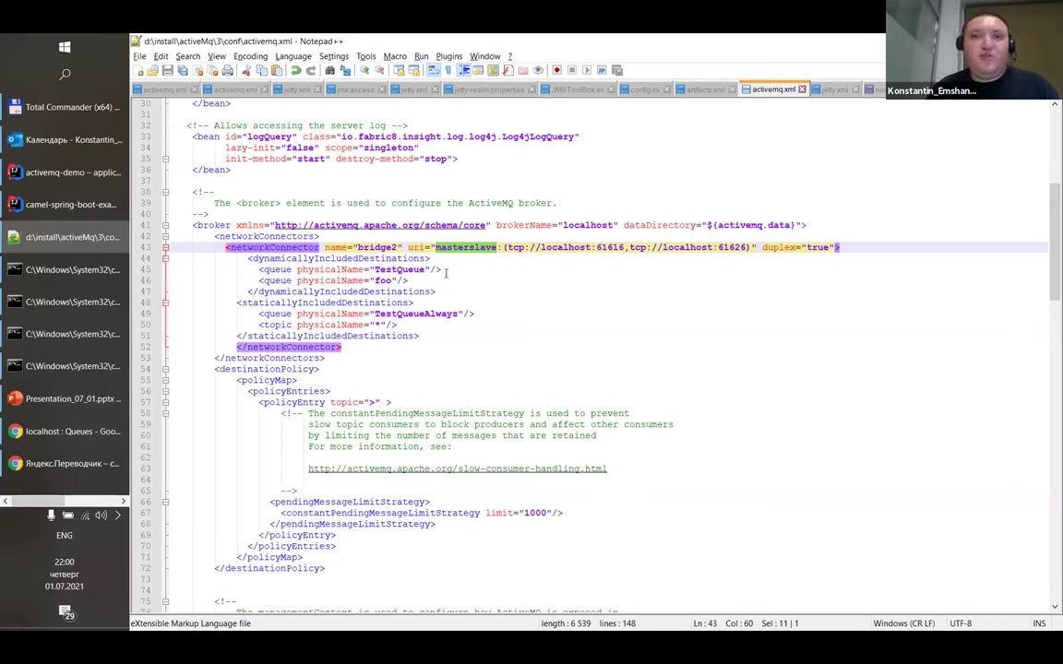
# Highlight the dynamically included destinations of bridge2, followed by its statically included queue TestQueueAlways and the topic wildcard.
pyautogui.moveTo(437, 292); pyautogui.dragTo(243, 258)
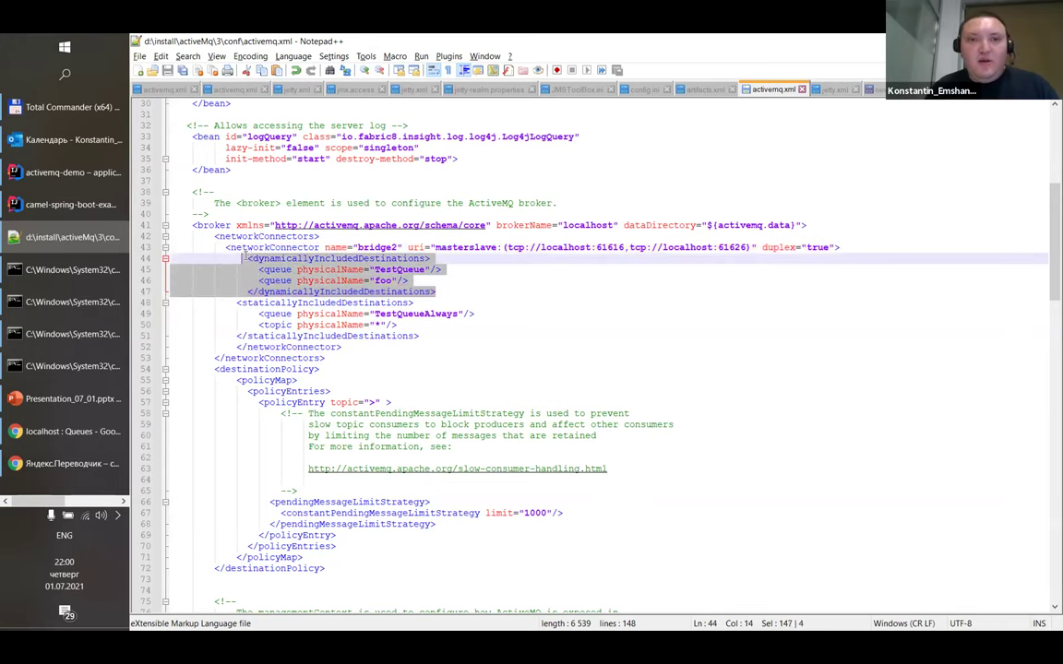
pyautogui.doubleClick(273, 259)
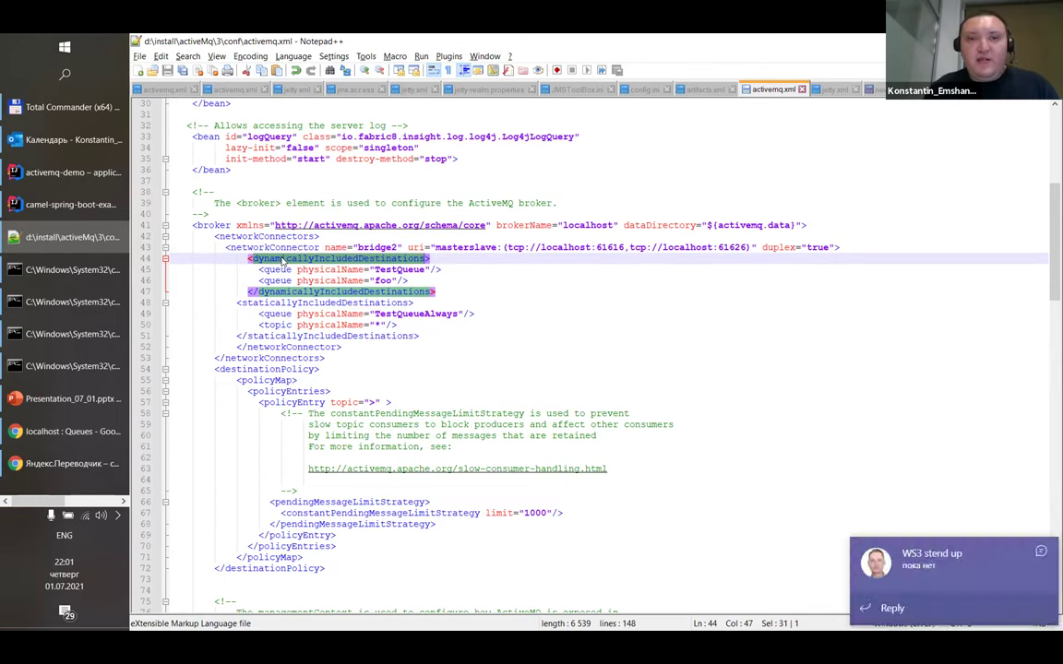
pyautogui.click(274, 302)
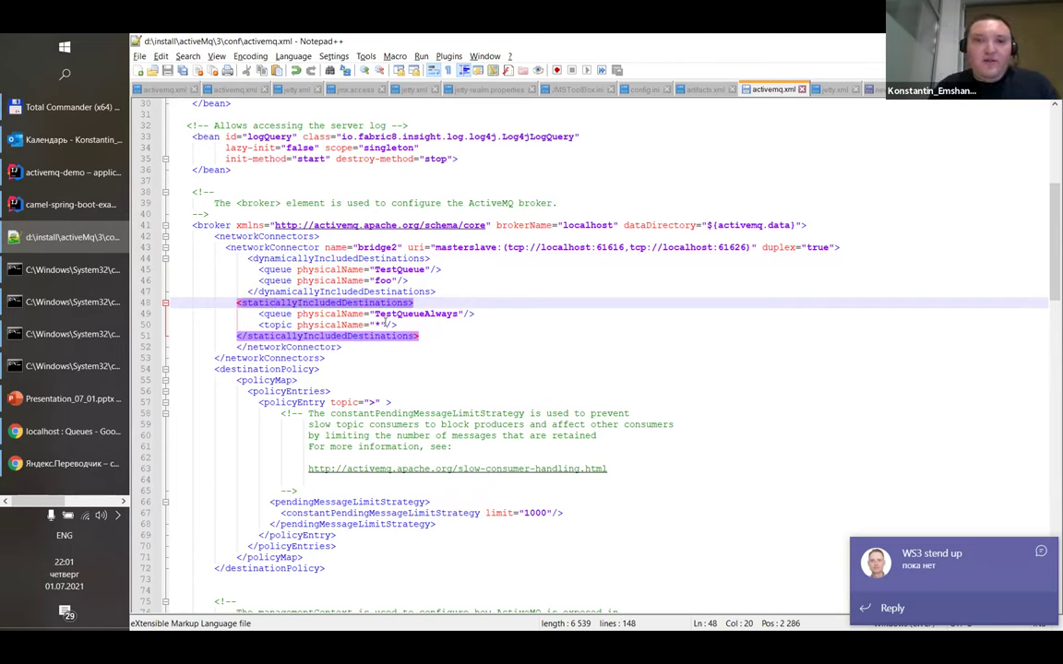
pyautogui.doubleClick(418, 315)
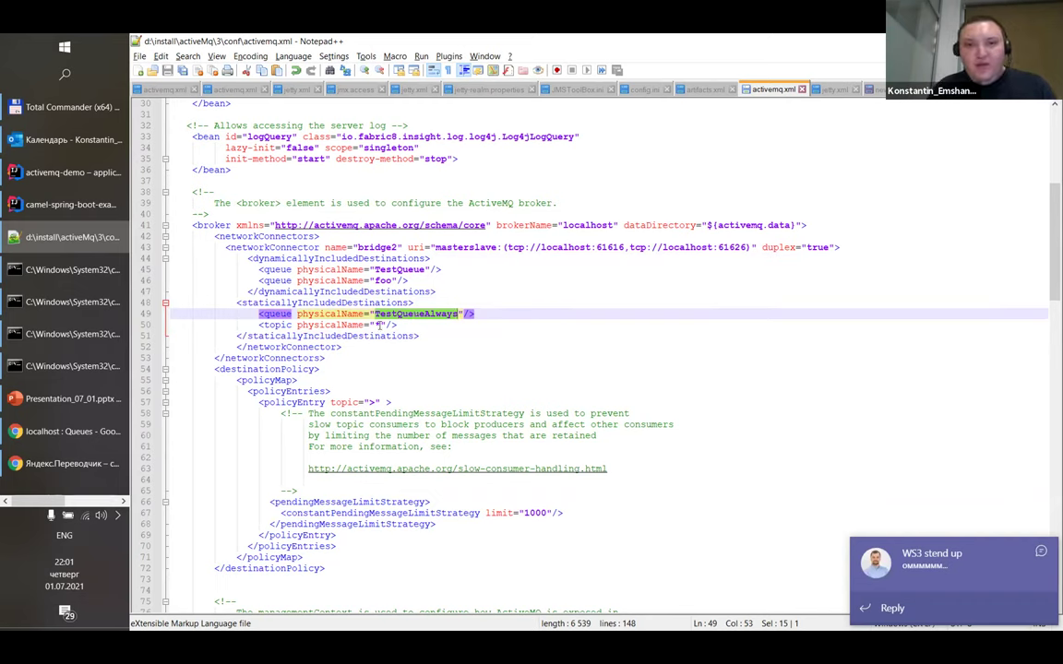
pyautogui.click(378, 325)
pyautogui.hotkey('shift', 'Left')
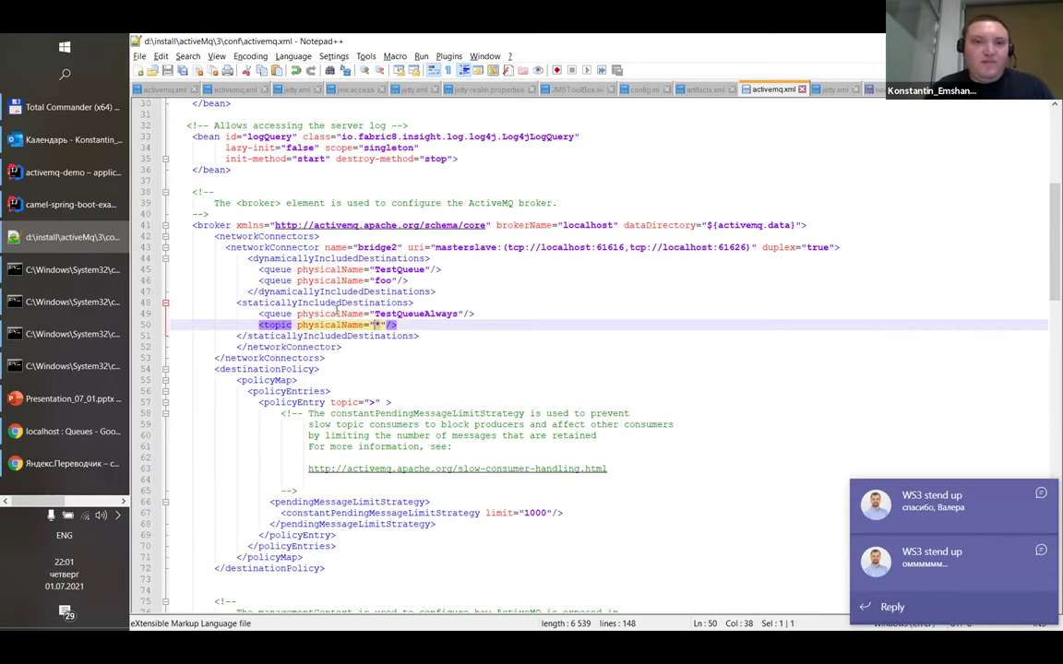
# Switch to the ActiveMQ console in Chrome, reload the localhost:8161 queue list, and restore the browser to a large floating window.
pyautogui.click(71, 431)
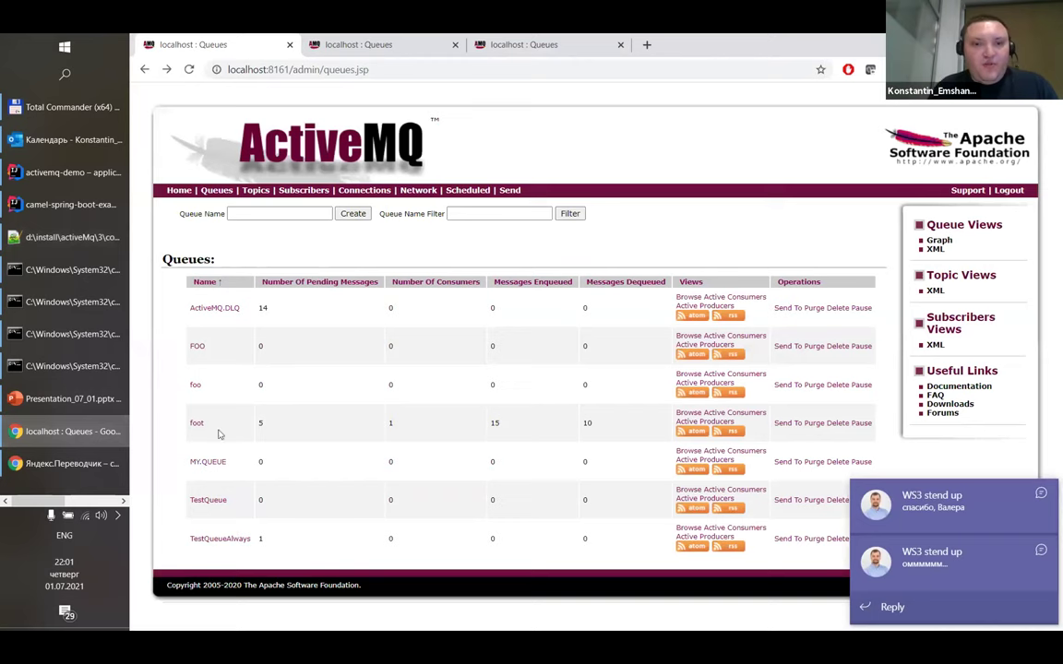
pyautogui.click(189, 69)
pyautogui.click(185, 190)
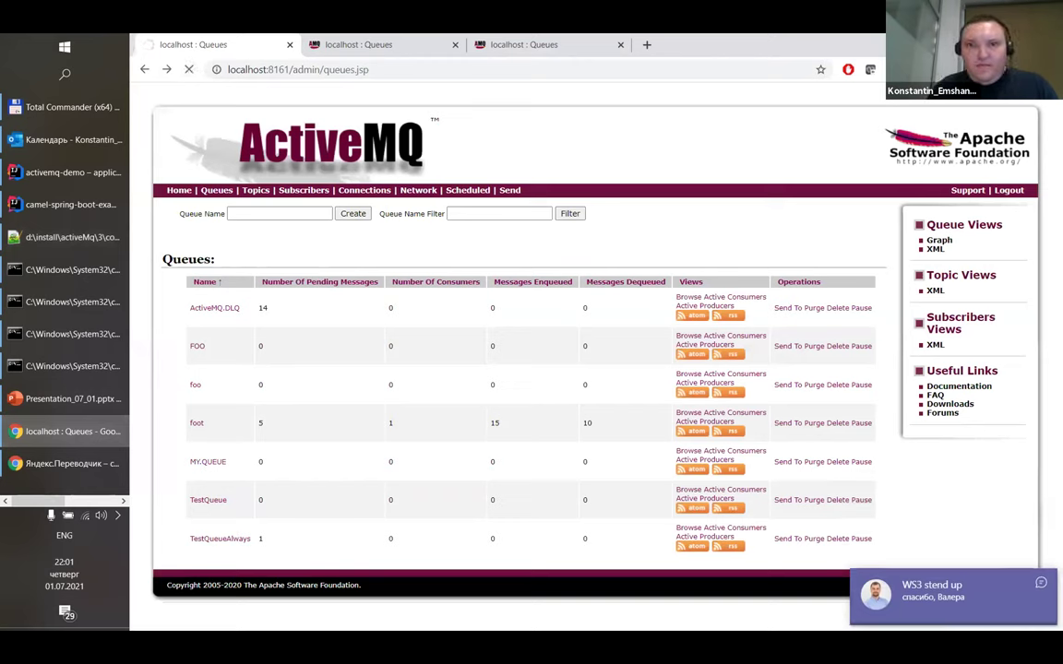
pyautogui.press('super+Down')
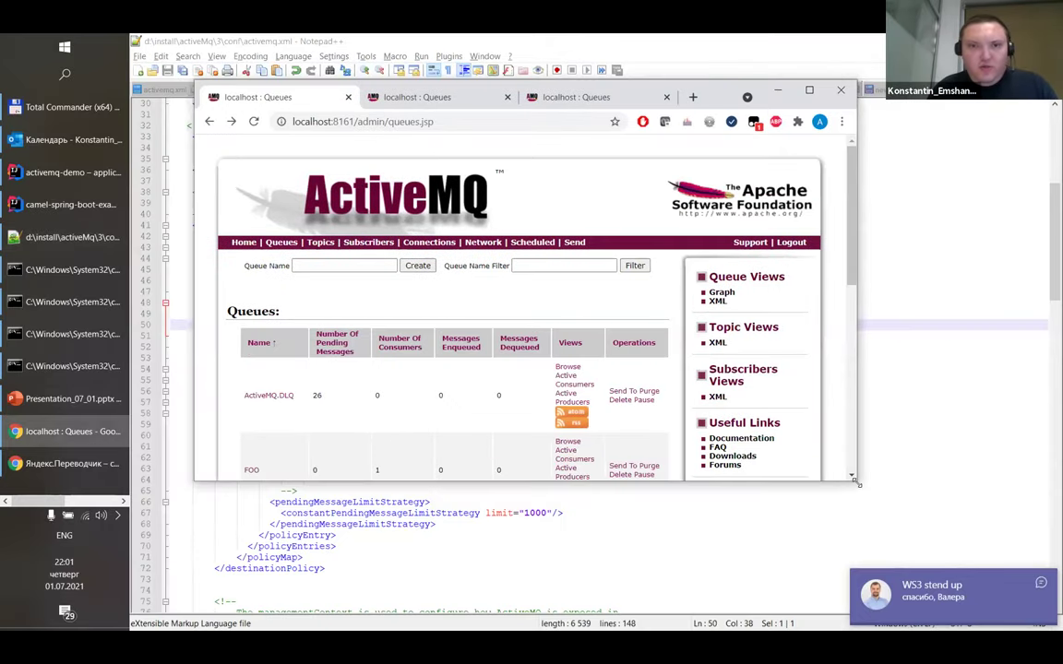
pyautogui.moveTo(855, 480); pyautogui.dragTo(1059, 596)
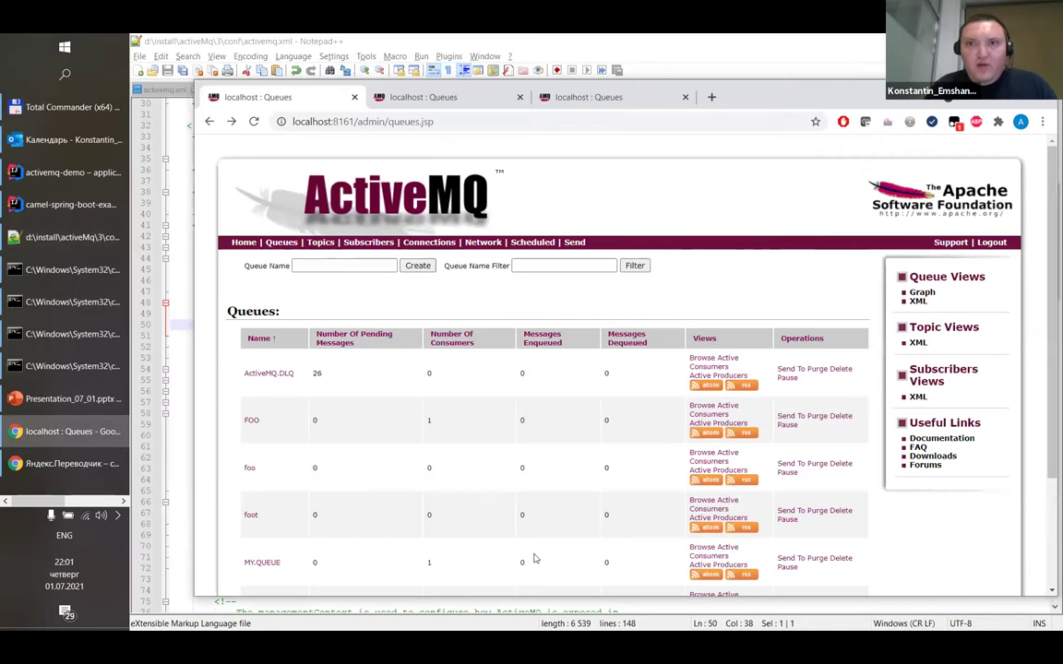
# Purge the TestQueueAlways queue on the localhost:8161 broker.
pyautogui.scroll(-2, 388, 310)
pyautogui.scroll(2, 400, 308)
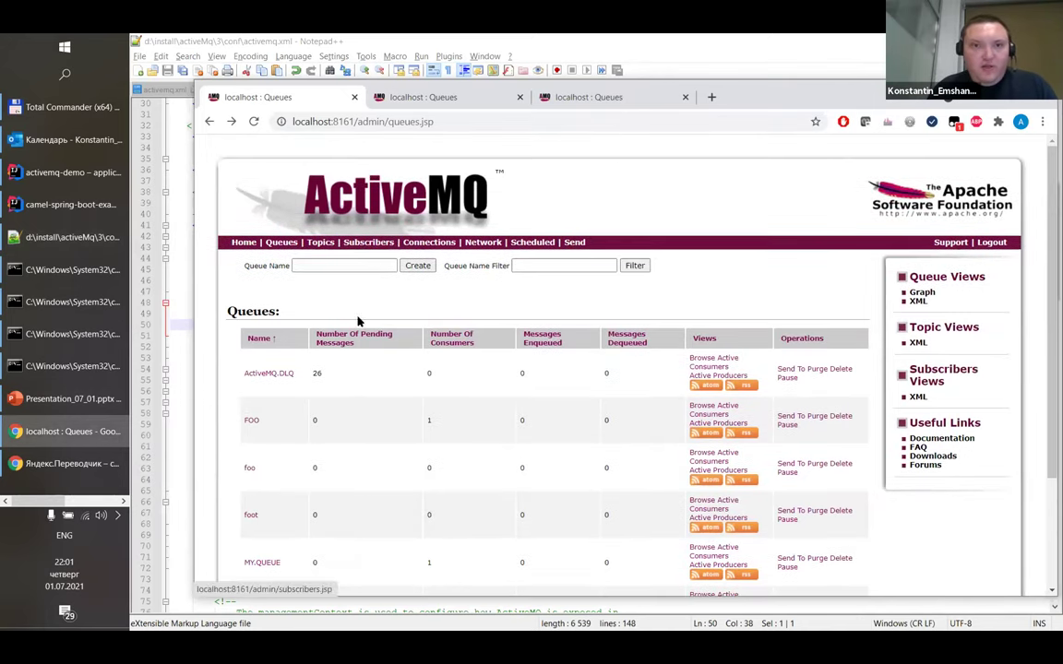
pyautogui.scroll(-2, 369, 351)
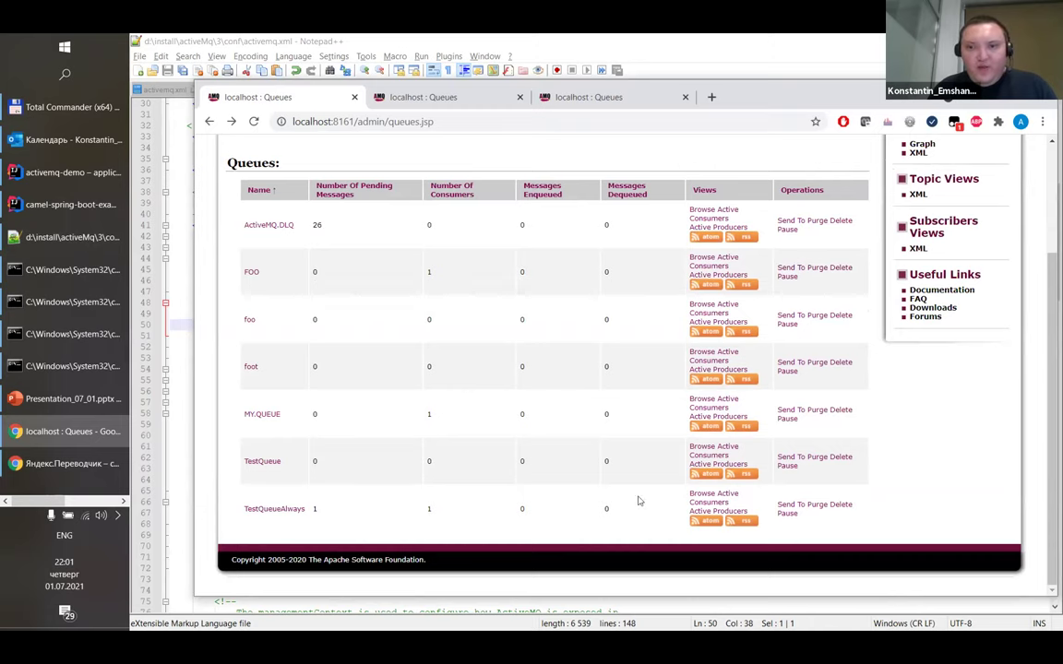
pyautogui.click(815, 507)
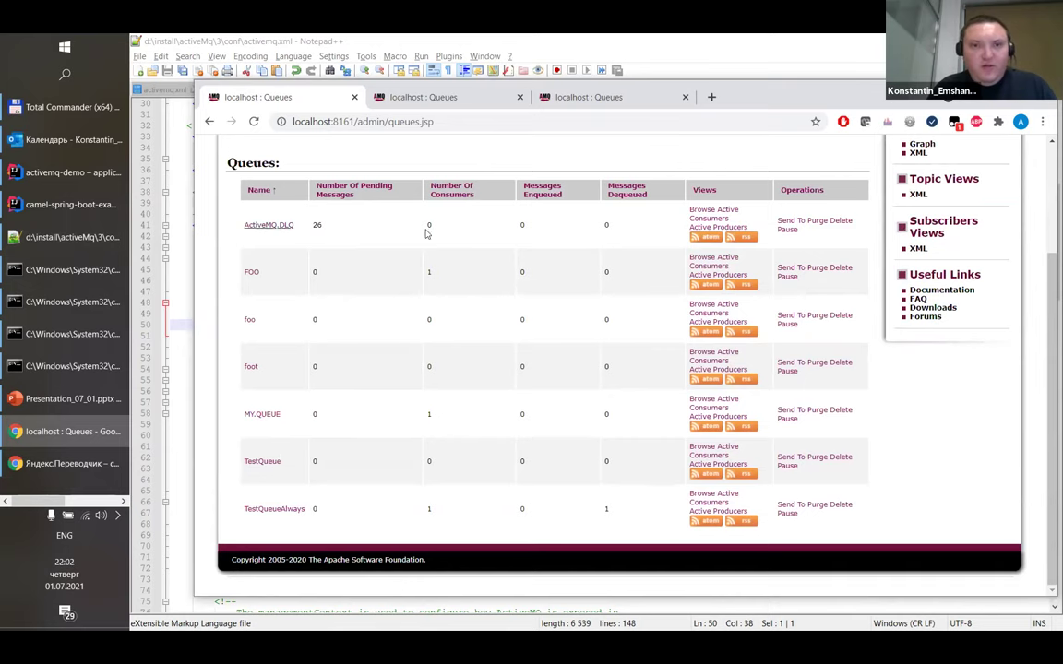
pyautogui.scroll(2, 440, 166)
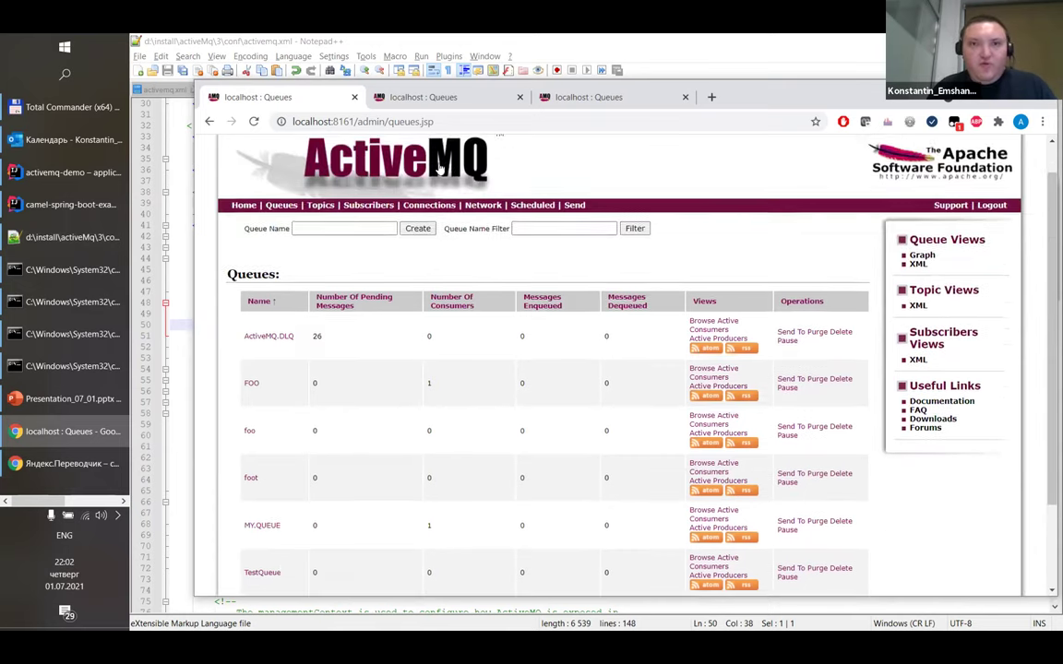
# Bring up the queue list of the localhost:8162 broker and reload it.
pyautogui.click(429, 97)
pyautogui.click(481, 118)
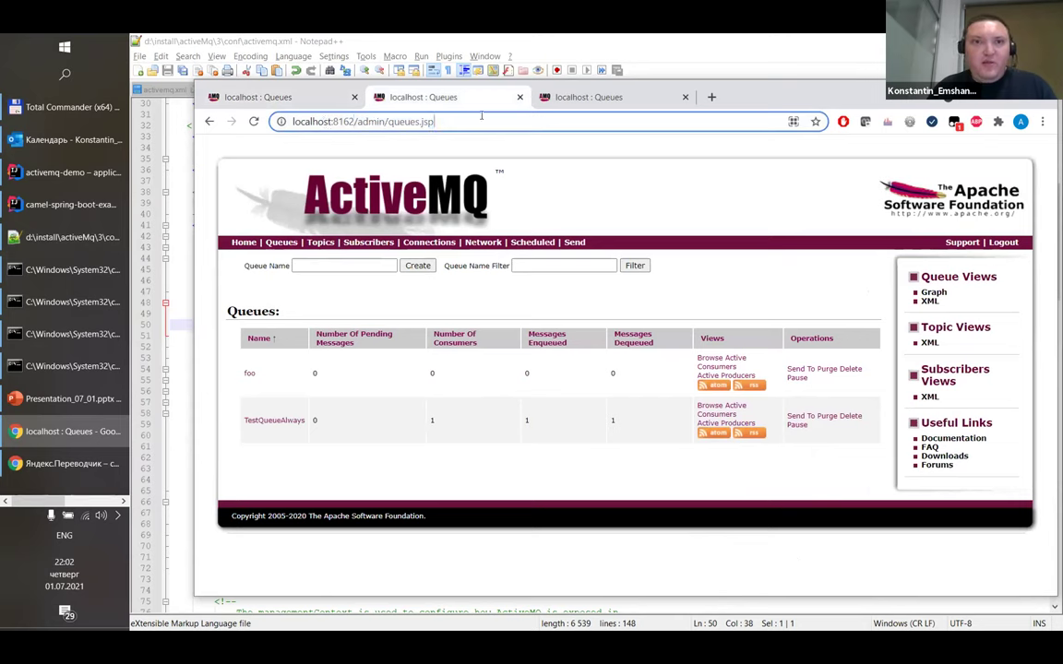
pyautogui.press('Return')
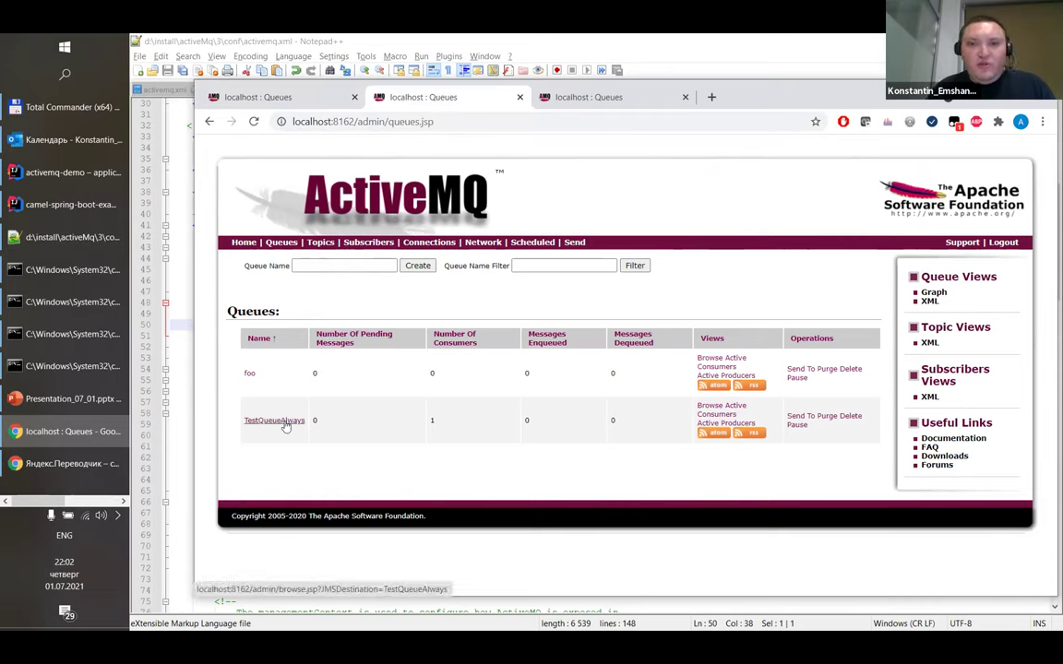
# Send a message with persistent delivery and the body "Send to other broker" to TestQueueAlways on the localhost:8162 broker.
pyautogui.click(801, 417)
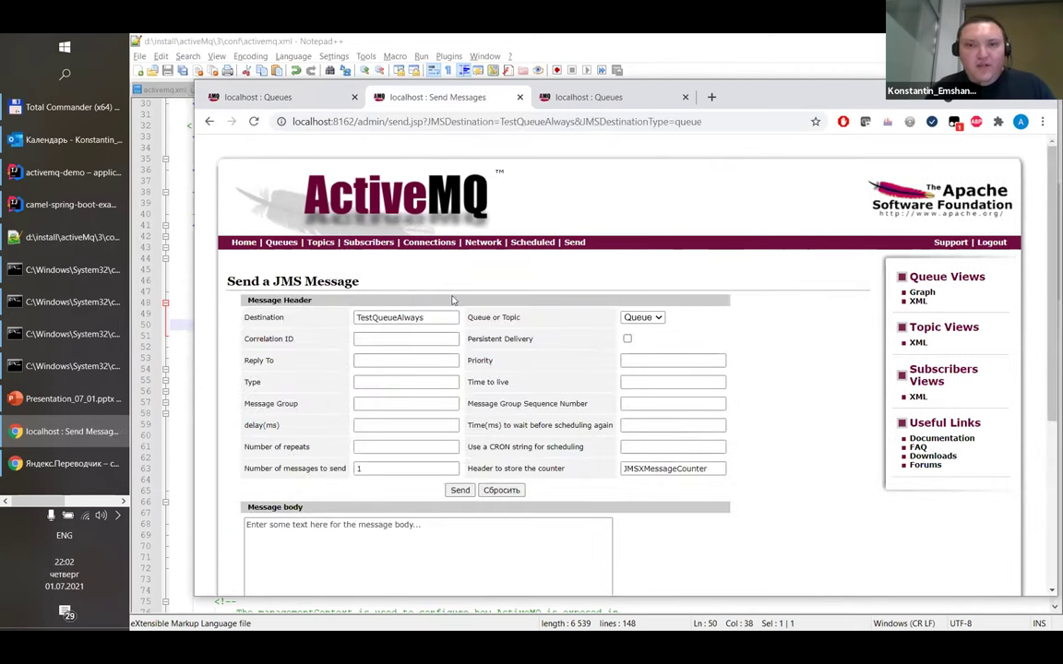
pyautogui.click(627, 338)
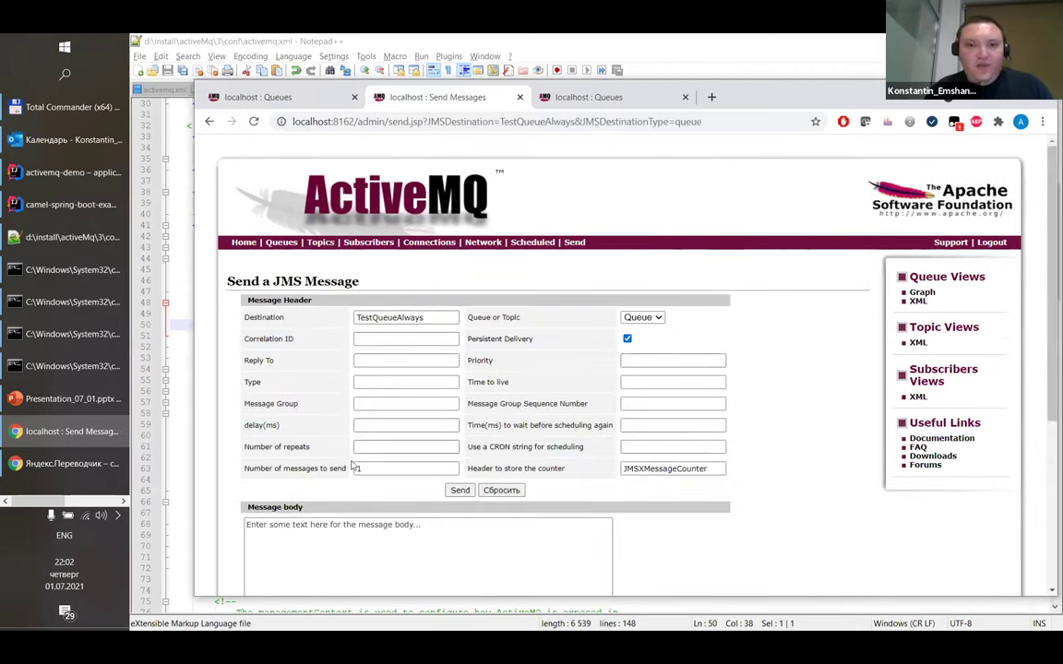
pyautogui.scroll(-3, 352, 467)
pyautogui.click(462, 408)
pyautogui.hotkey('ctrl', 'a')
pyautogui.moveTo(26, 362)
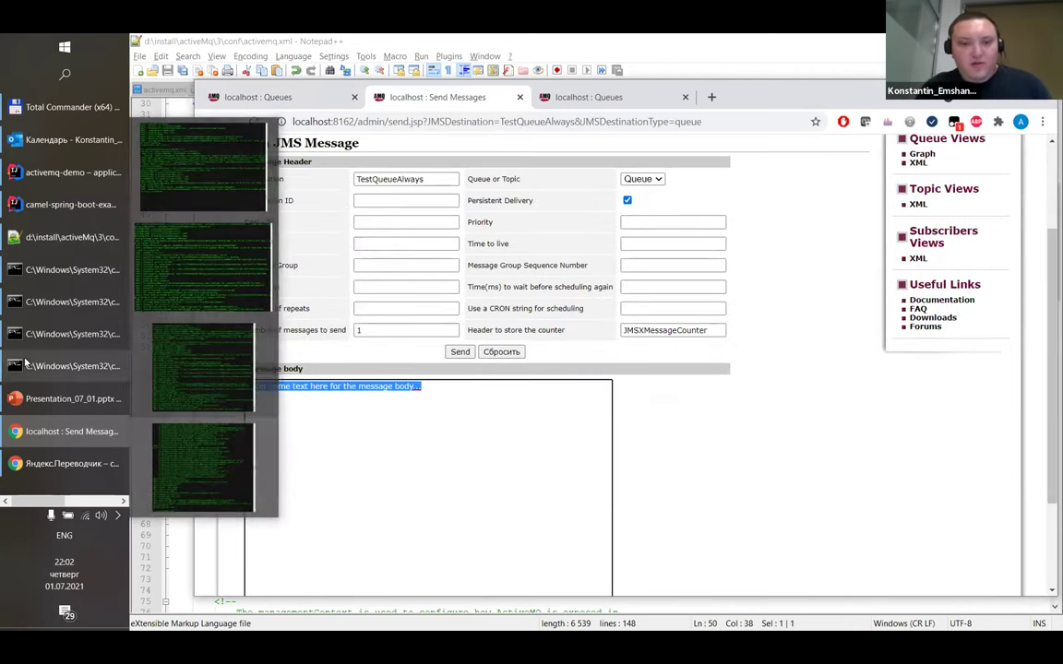
pyautogui.write('Send to other broker')
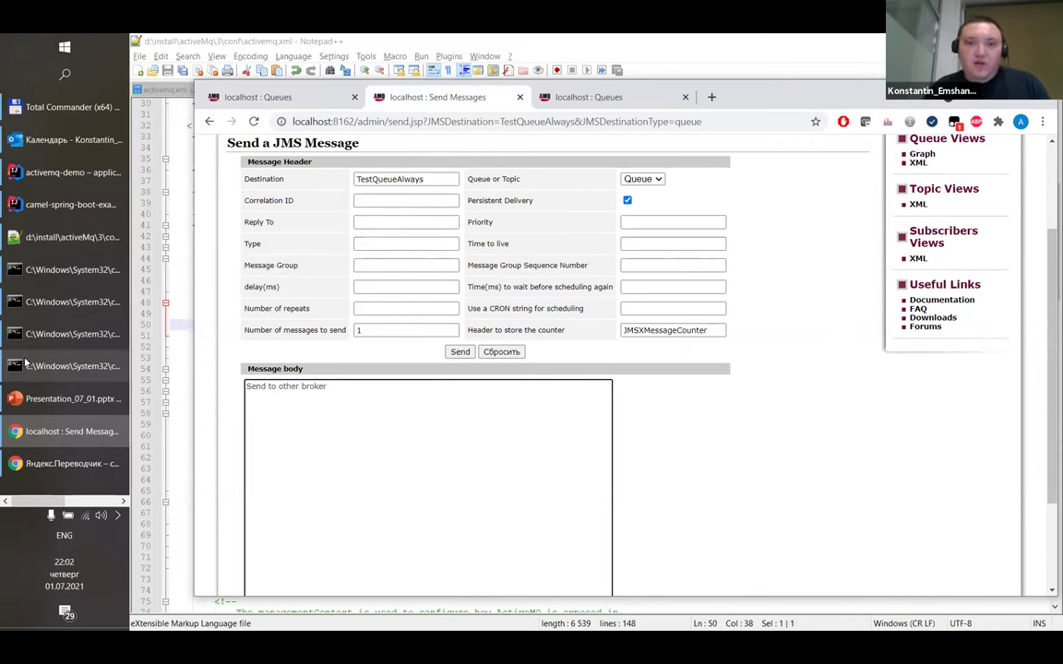
pyautogui.click(455, 353)
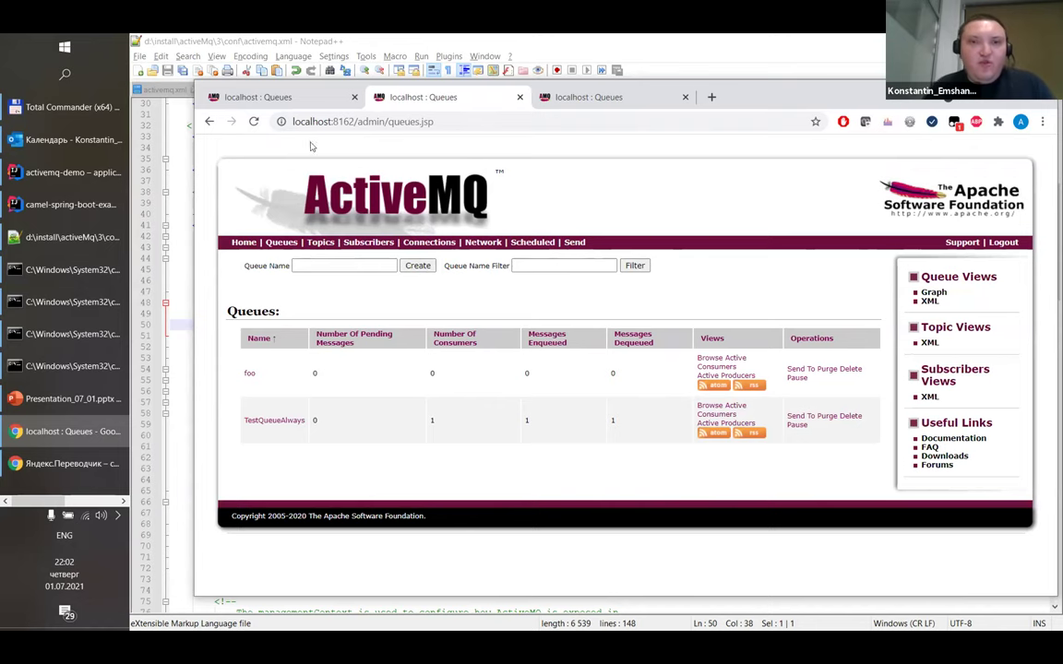
# Reload the localhost:8161 queue list and compare its TestQueueAlways entry with the one on localhost:8162.
pyautogui.click(251, 96)
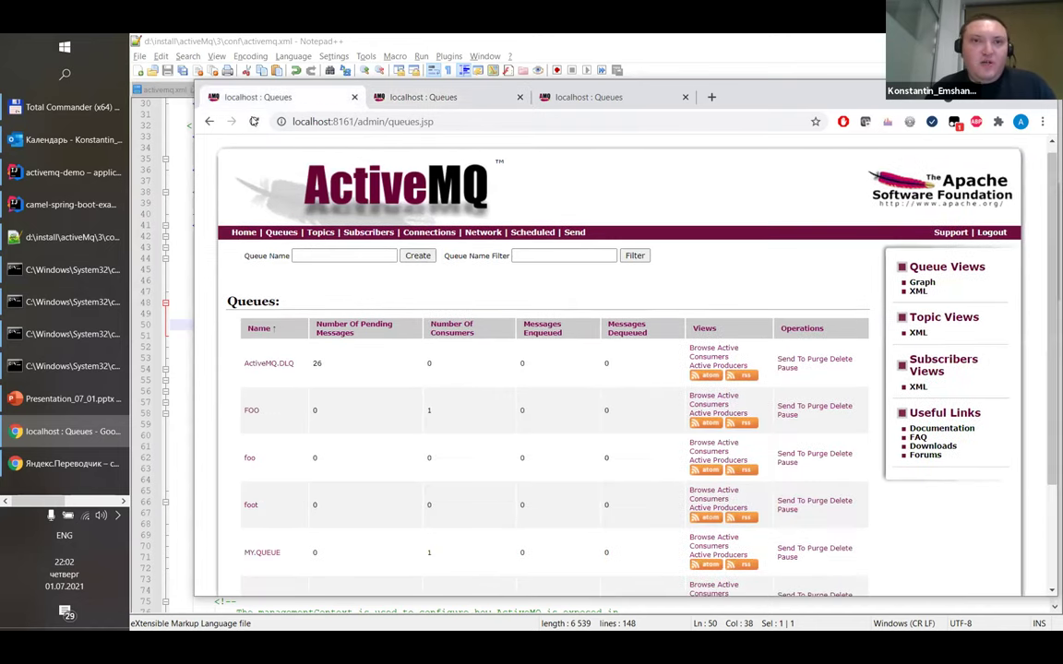
pyautogui.click(254, 121)
pyautogui.scroll(-3, 417, 368)
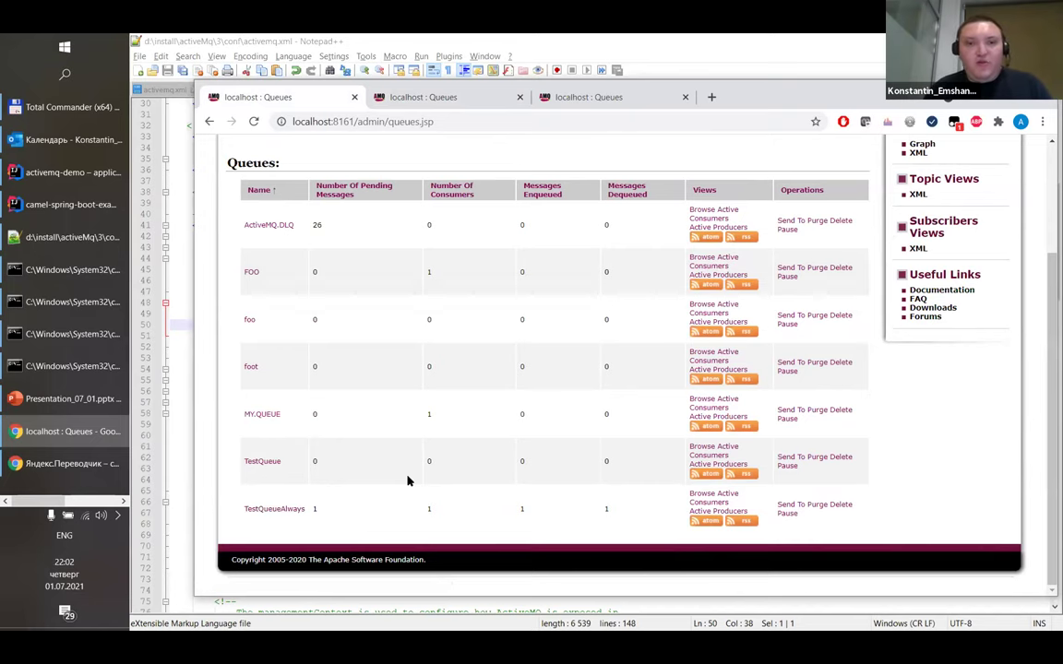
pyautogui.click(381, 96)
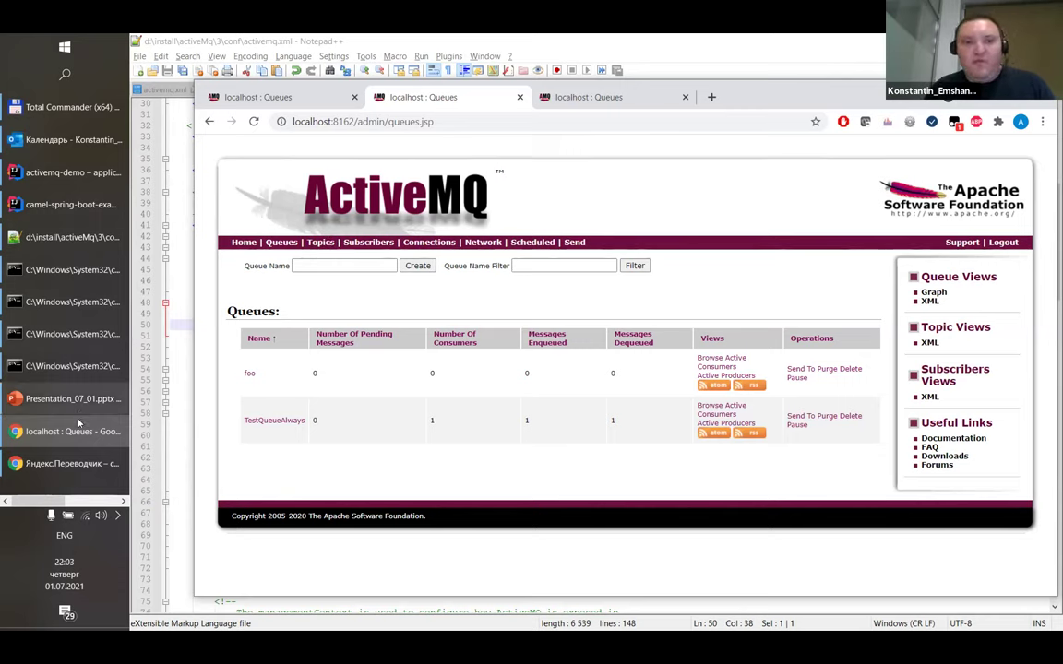
# Switch to the Presentation_07_01.pptx slide show and display the Q&A slide full screen instead of the presenter view.
pyautogui.moveTo(49, 407)
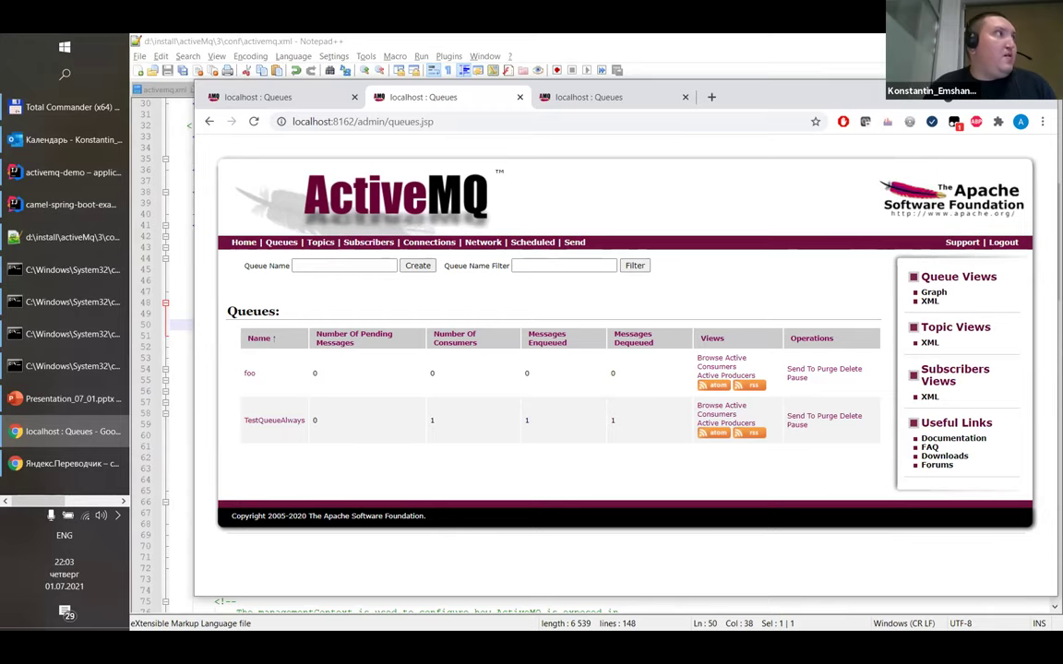
pyautogui.click(70, 399)
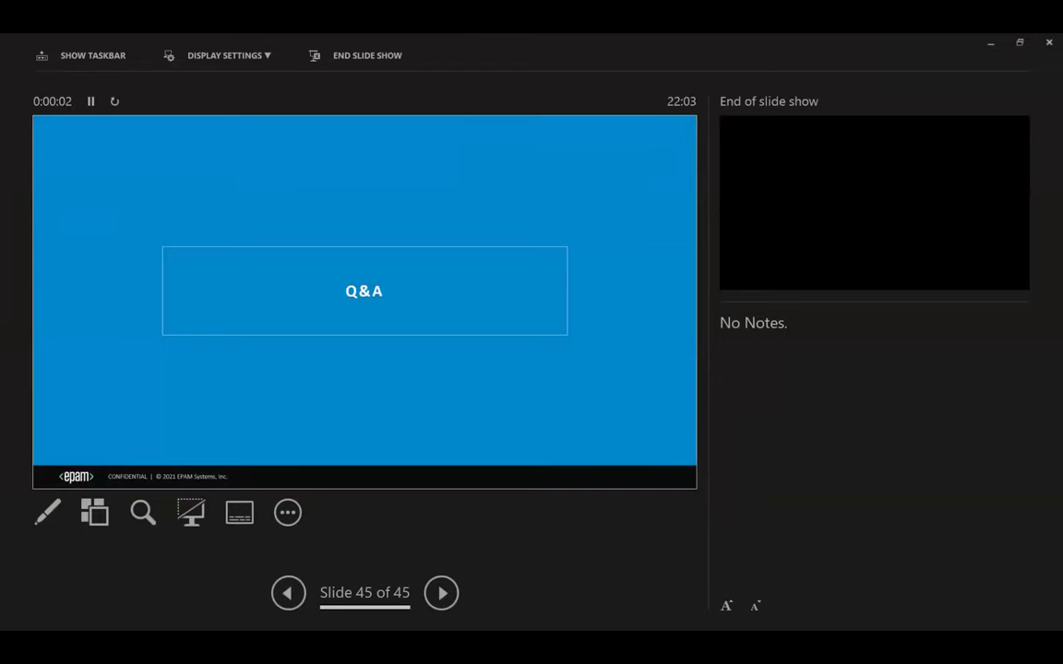
pyautogui.click(225, 57)
pyautogui.click(218, 83)
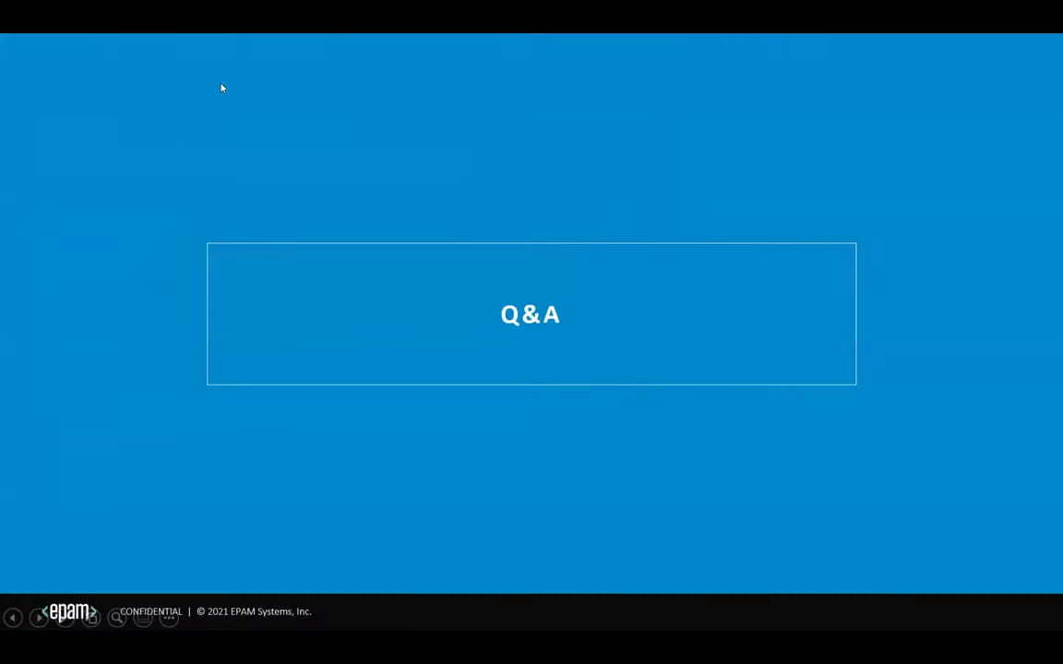
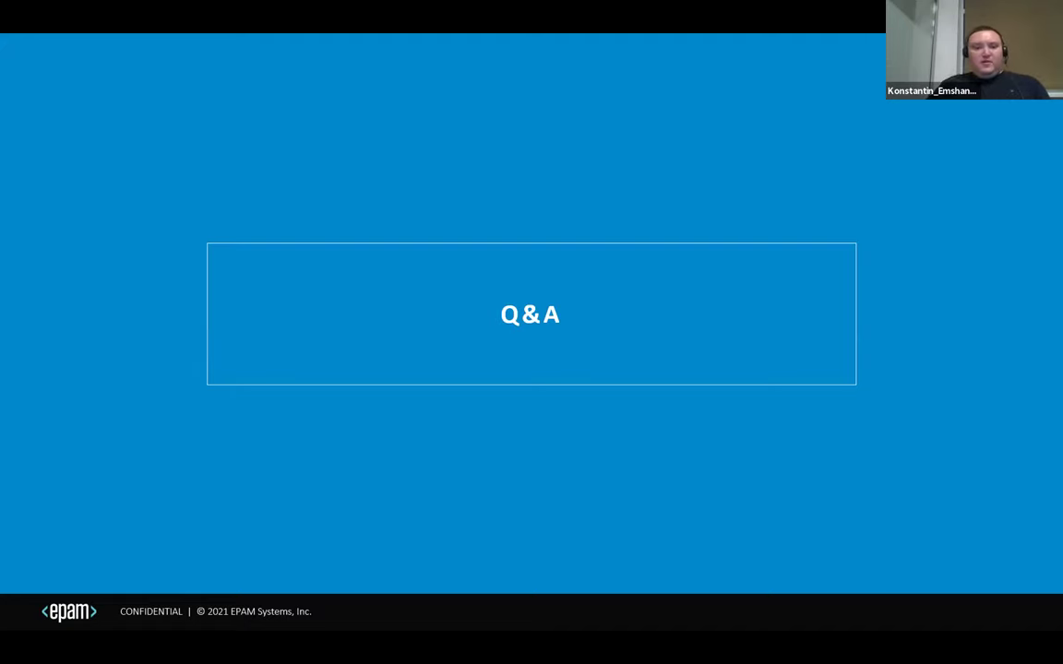
# Switch back to Notepad++ with broker 3's activemq.xml to view its transport connectors.
pyautogui.hotkey('alt', 'Tab')
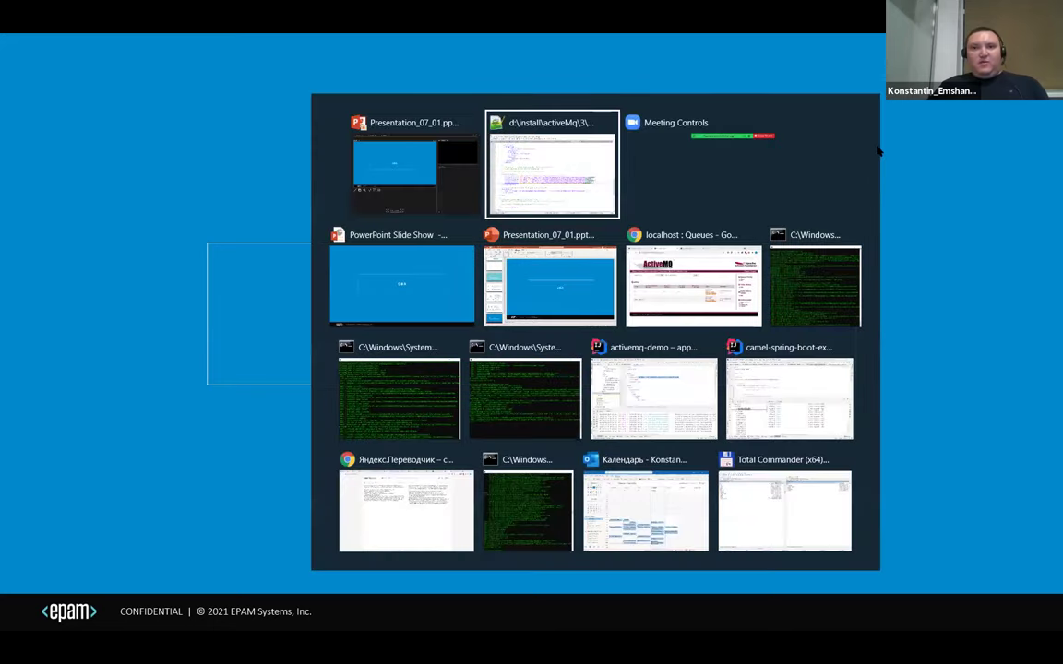
pyautogui.click(545, 169)
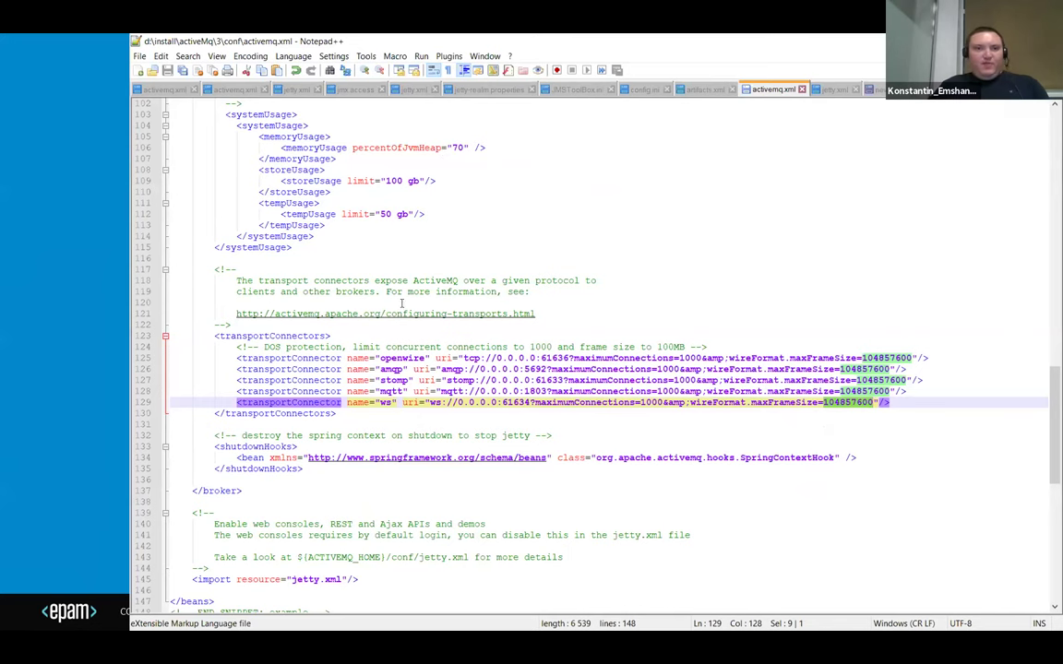
# Switch from Notepad++ to Total Commander and maximize its window.
pyautogui.hotkey('alt', 'Tab')
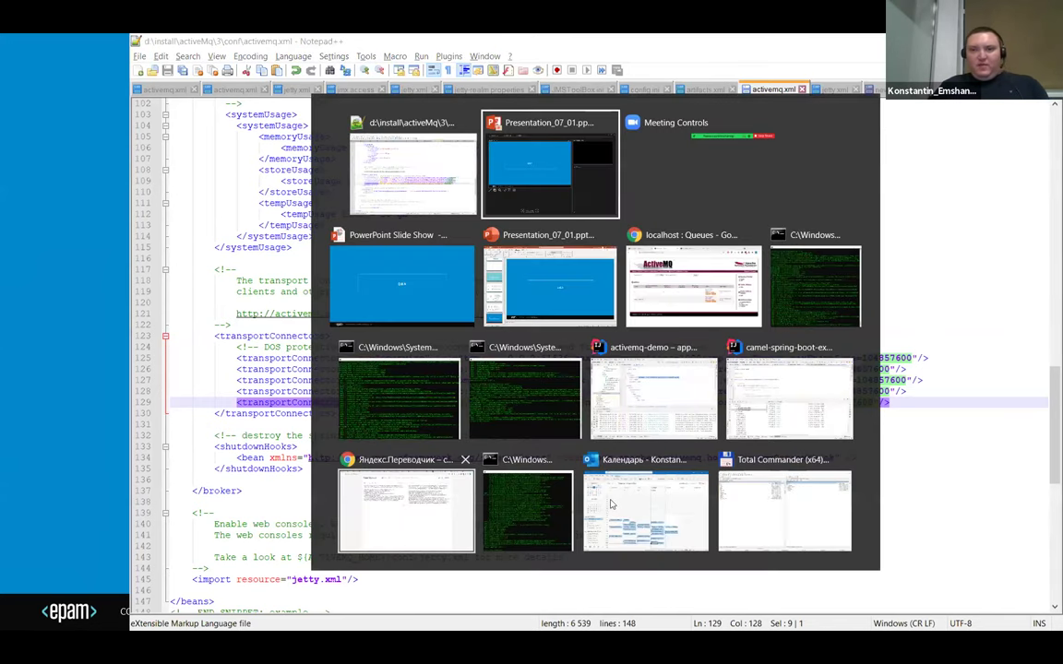
pyautogui.press('Escape')
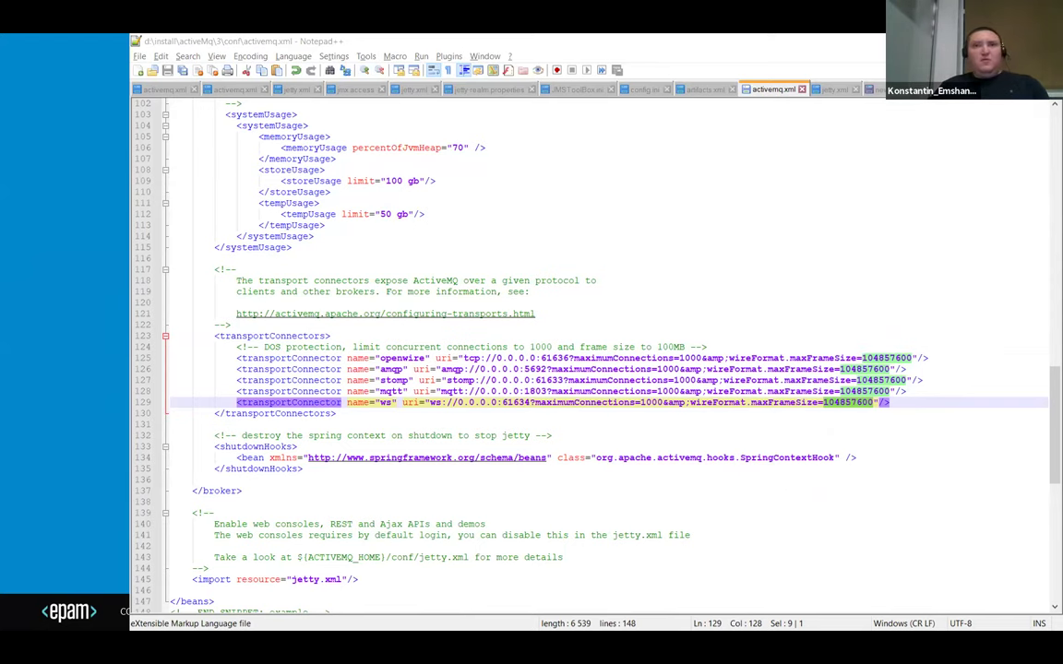
pyautogui.hotkey('alt', 'Tab')
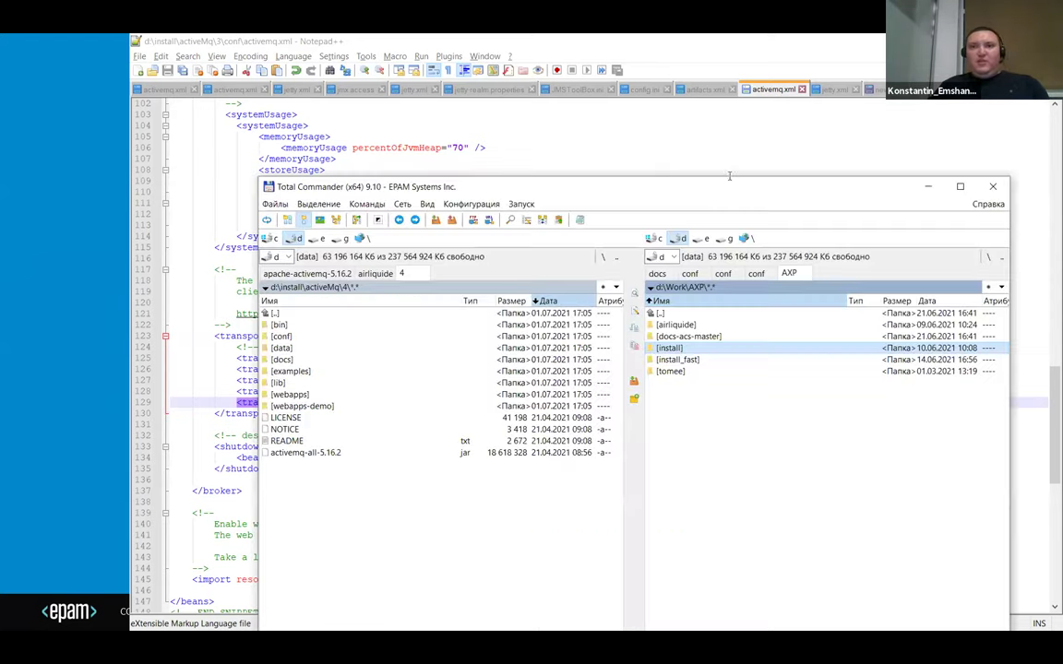
pyautogui.doubleClick(649, 185)
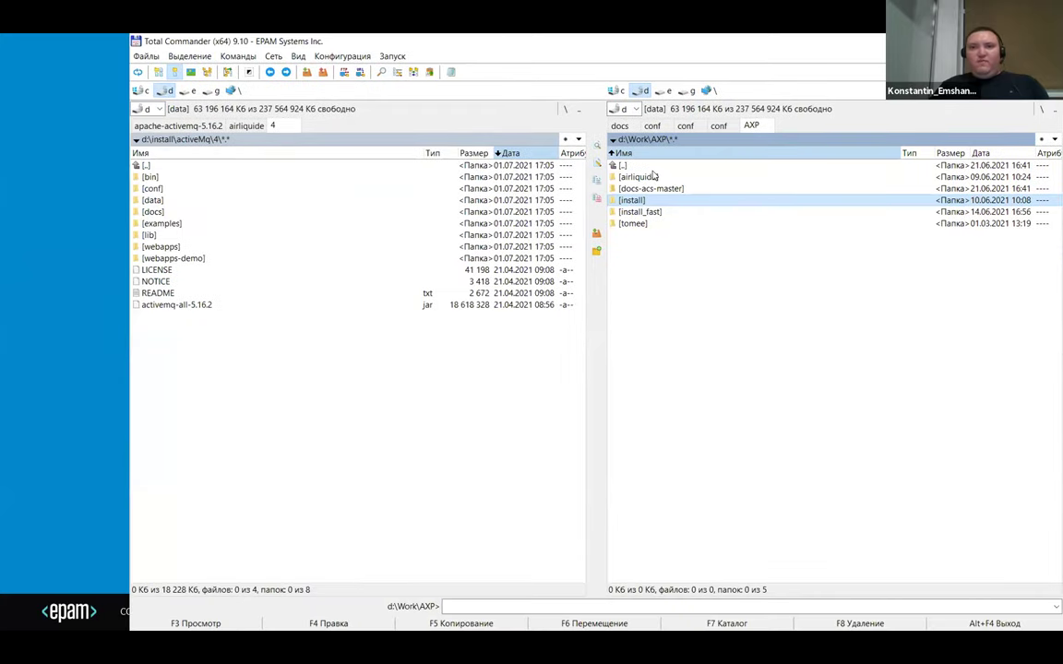
# Go to the d:\install\activeMq\3\conf folder and open groups.properties in Notepad++ to view the group definitions.
pyautogui.press('BackSpace')
pyautogui.press('BackSpace')
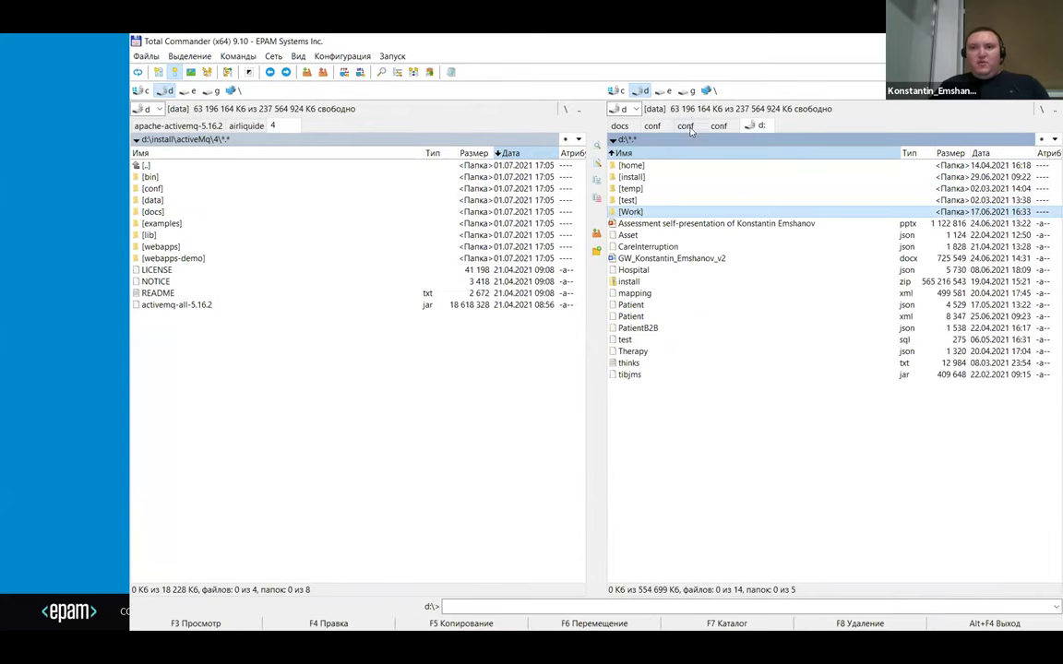
pyautogui.click(686, 126)
pyautogui.click(642, 270)
pyautogui.doubleClick(644, 270)
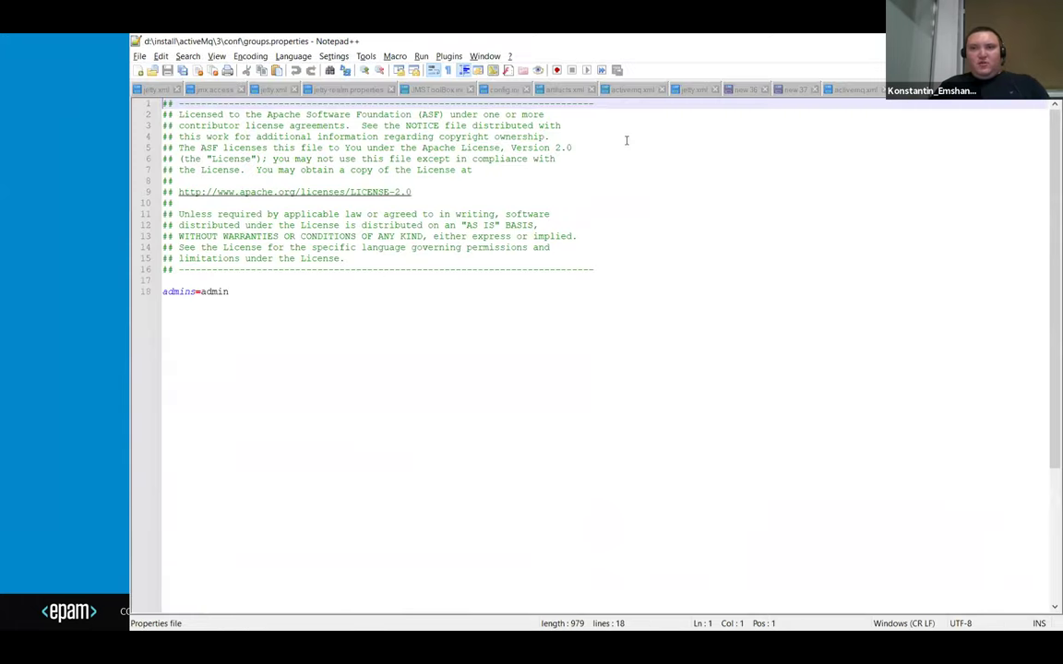
# Back in Total Commander, sort the conf folder by file type, and open jetty-realm.properties to examine the web console user entries.
pyautogui.hotkey('alt', 'Tab')
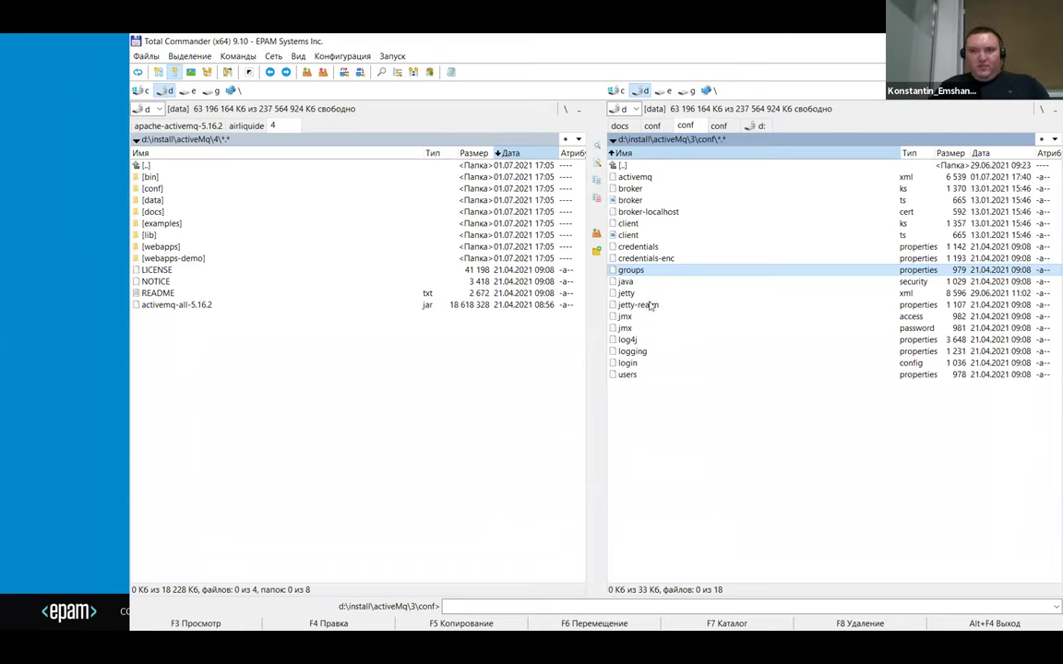
pyautogui.hotkey('ctrl', 'F4')
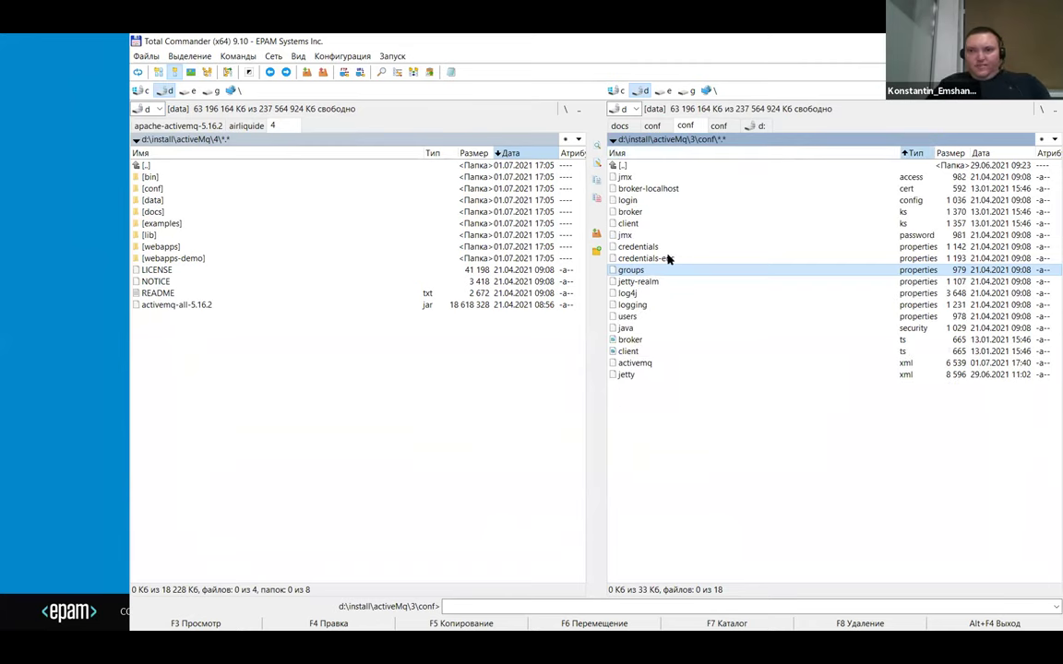
pyautogui.doubleClick(650, 284)
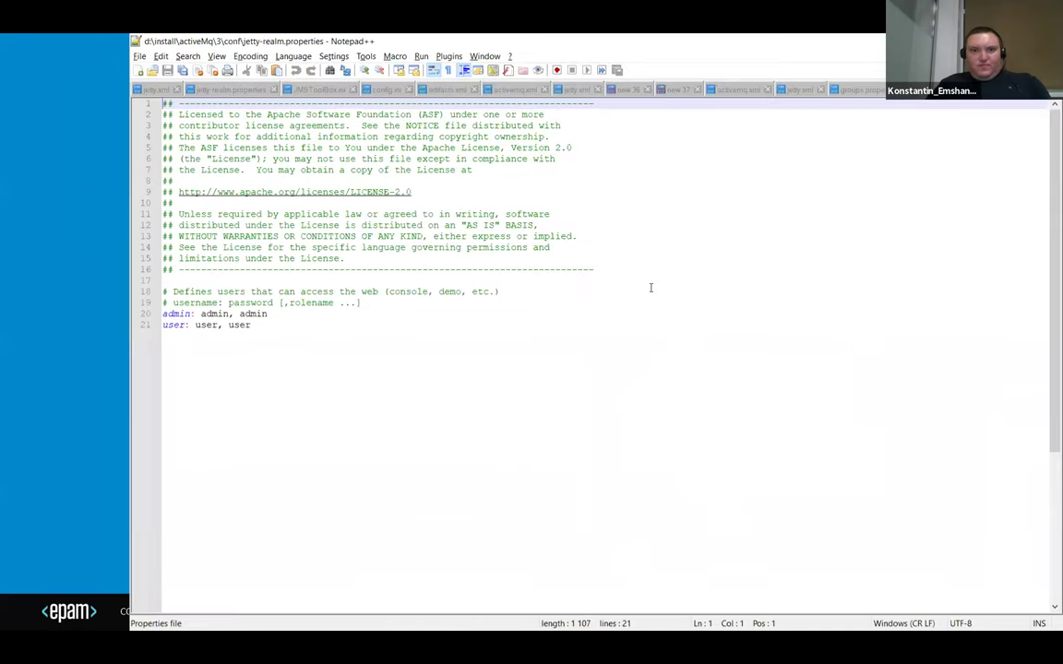
pyautogui.click(171, 315)
pyautogui.doubleClick(172, 314)
pyautogui.doubleClick(174, 325)
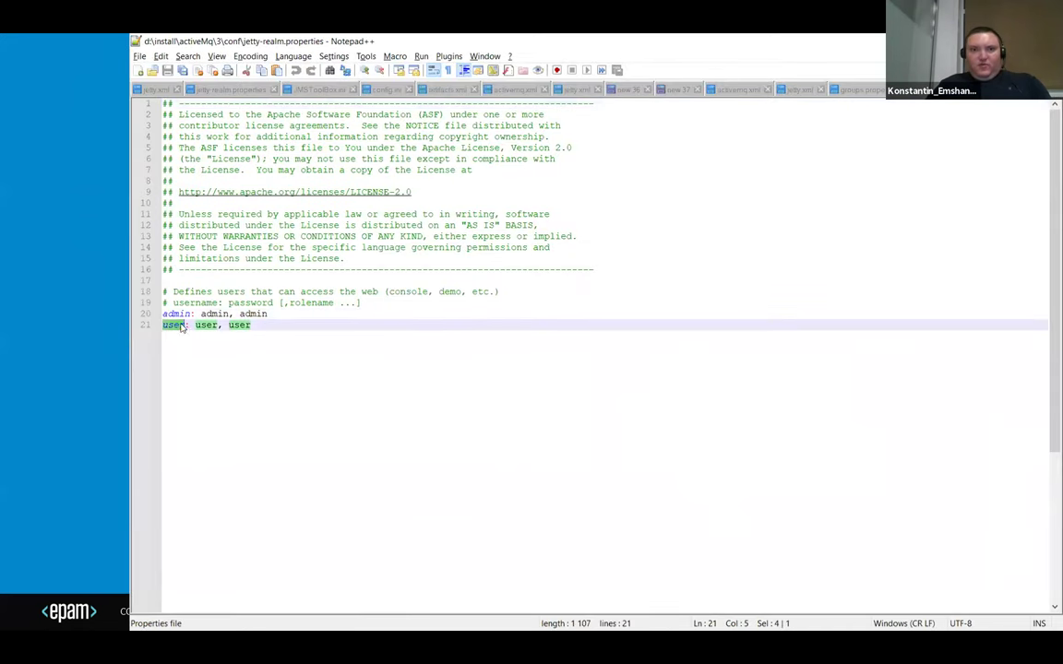
# Switch back to Total Commander and open users.properties from broker 3's conf folder in Notepad++.
pyautogui.hotkey('alt', 'Tab')
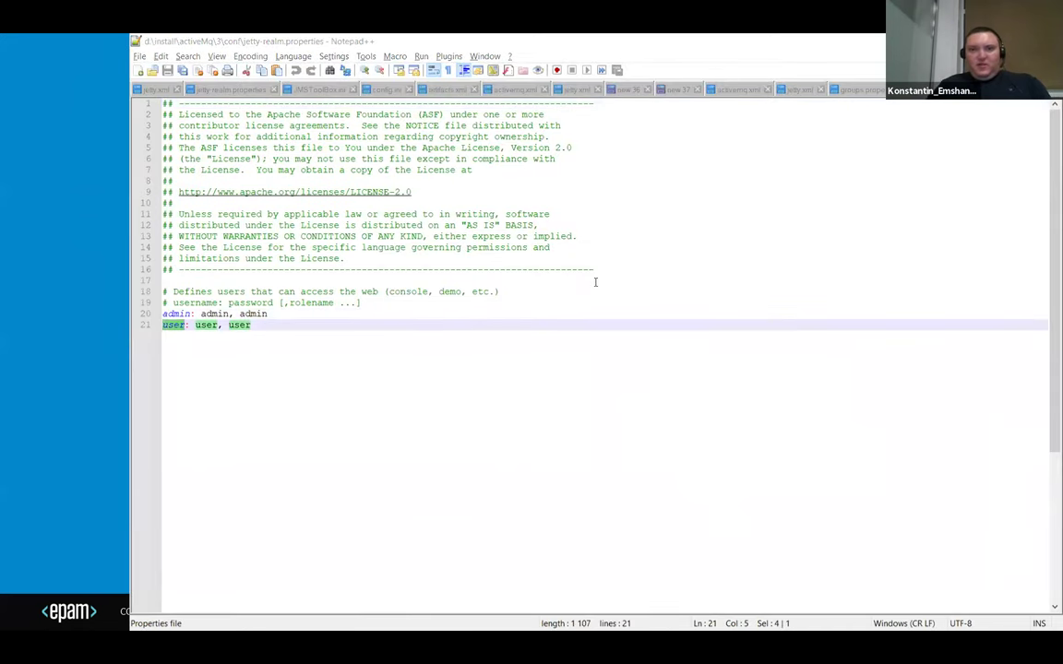
pyautogui.click(642, 319)
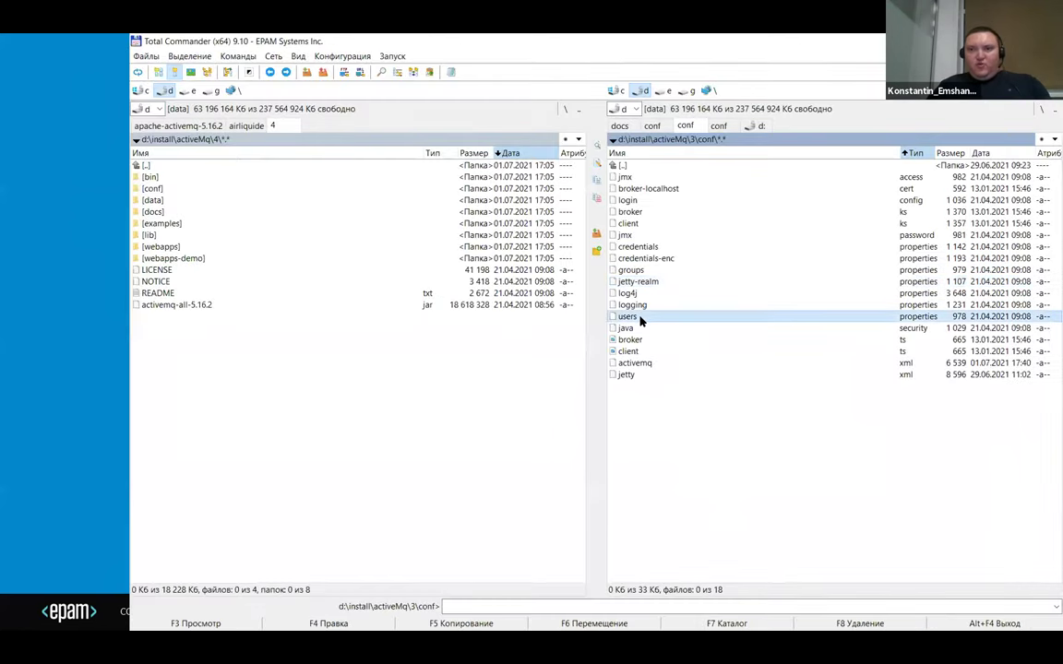
pyautogui.press('F4')
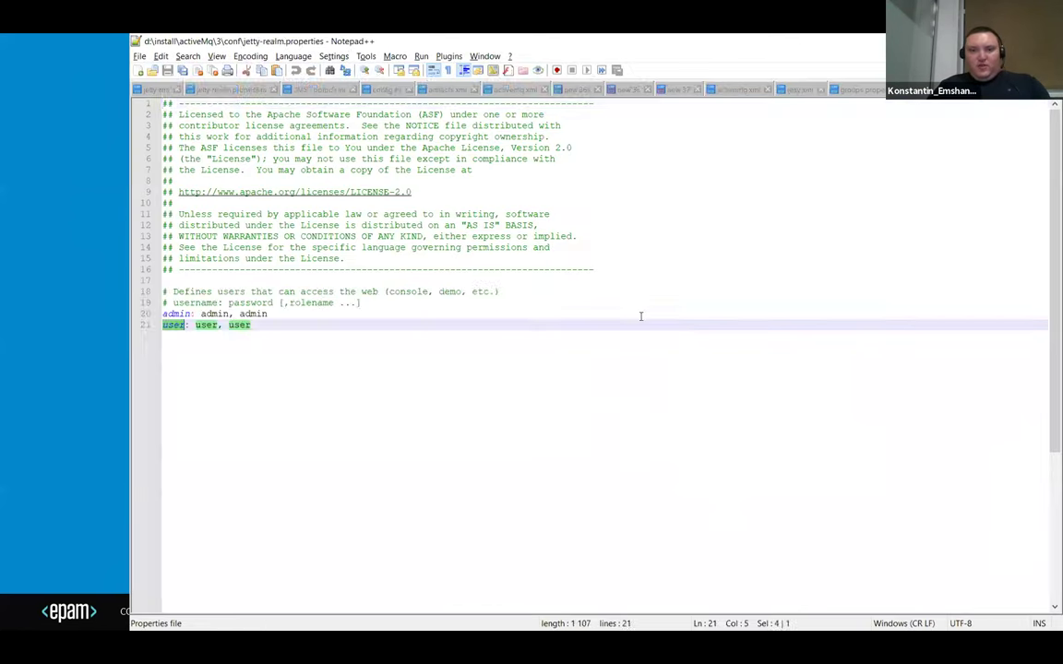
# Return to broker 3's conf folder in Total Commander and open credentials.properties to view the broker access credentials.
pyautogui.hotkey('alt', 'Tab')
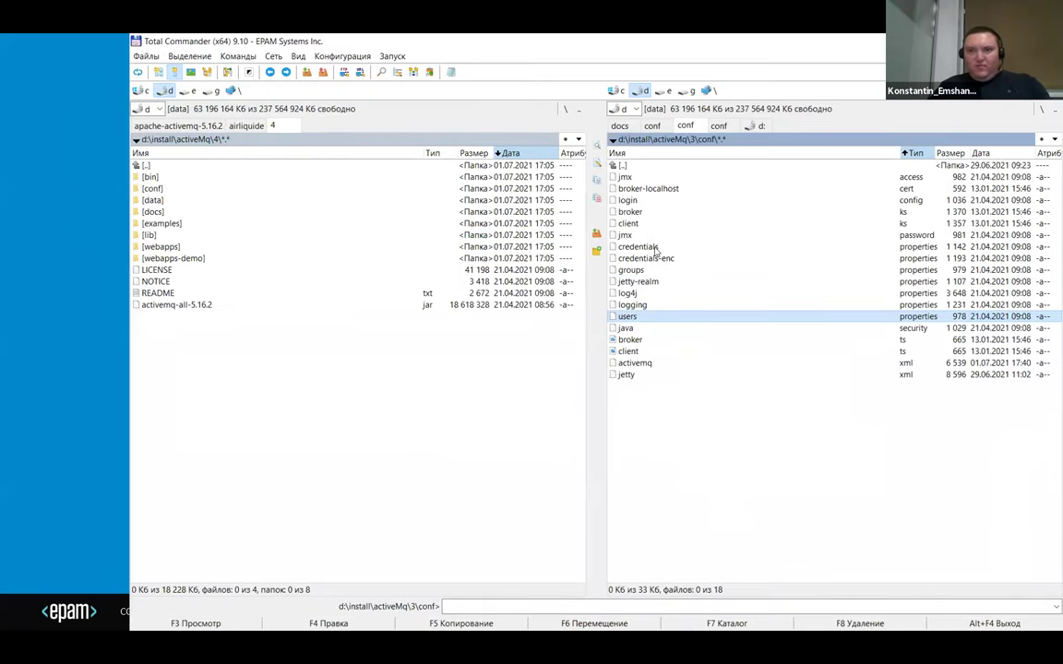
pyautogui.click(656, 248)
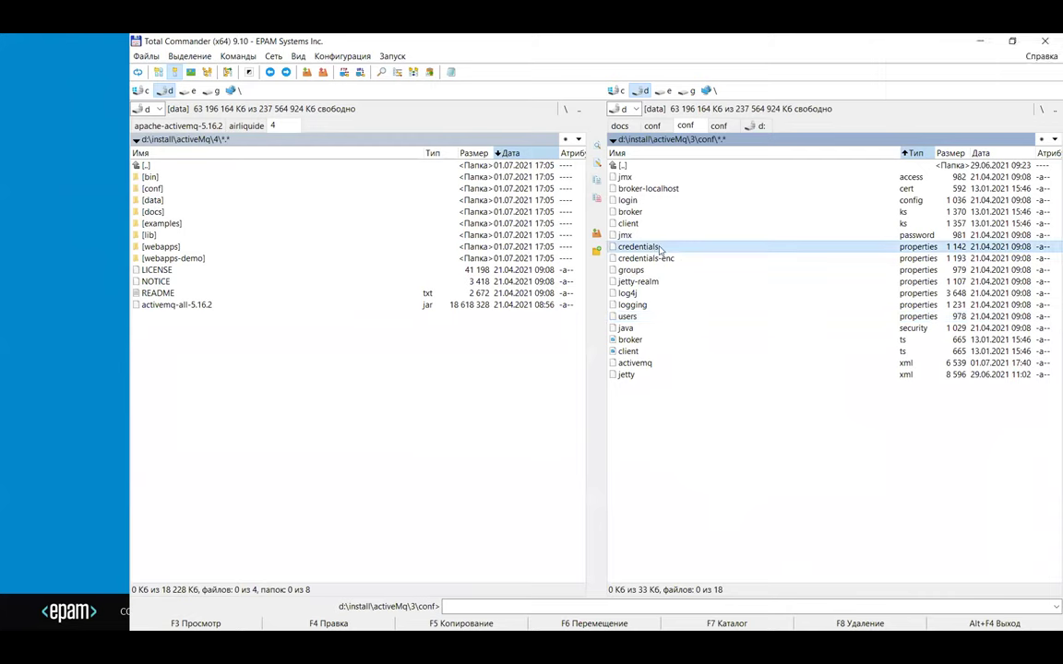
pyautogui.press('F4')
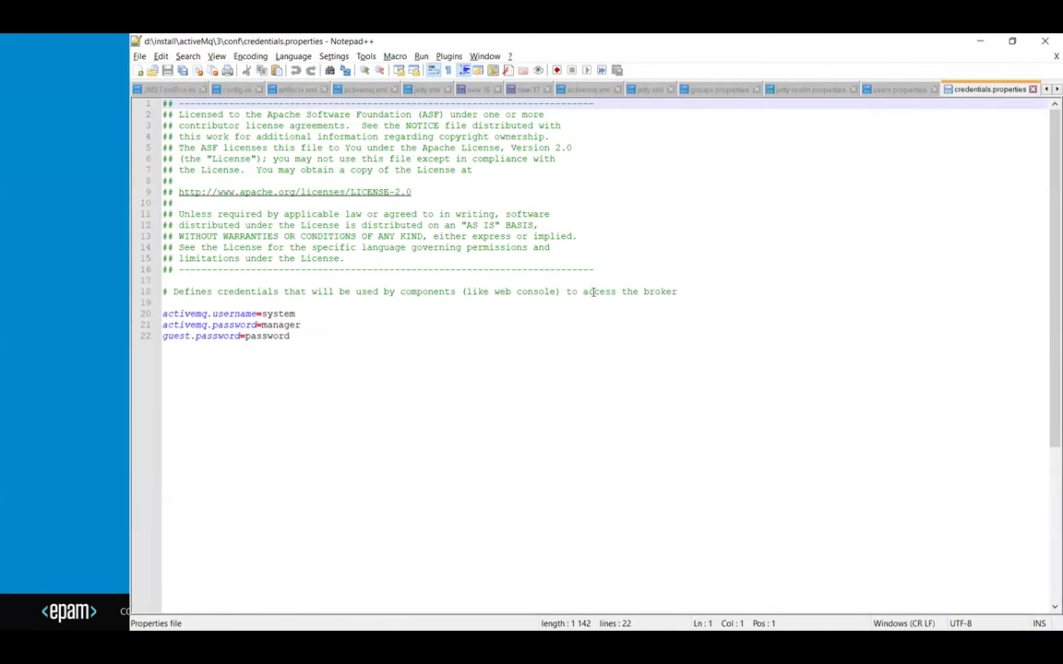
# Switch back to Total Commander and select credentials-enc.properties in broker 3's conf folder.
pyautogui.hotkey('alt', 'Tab')
pyautogui.press('Down')
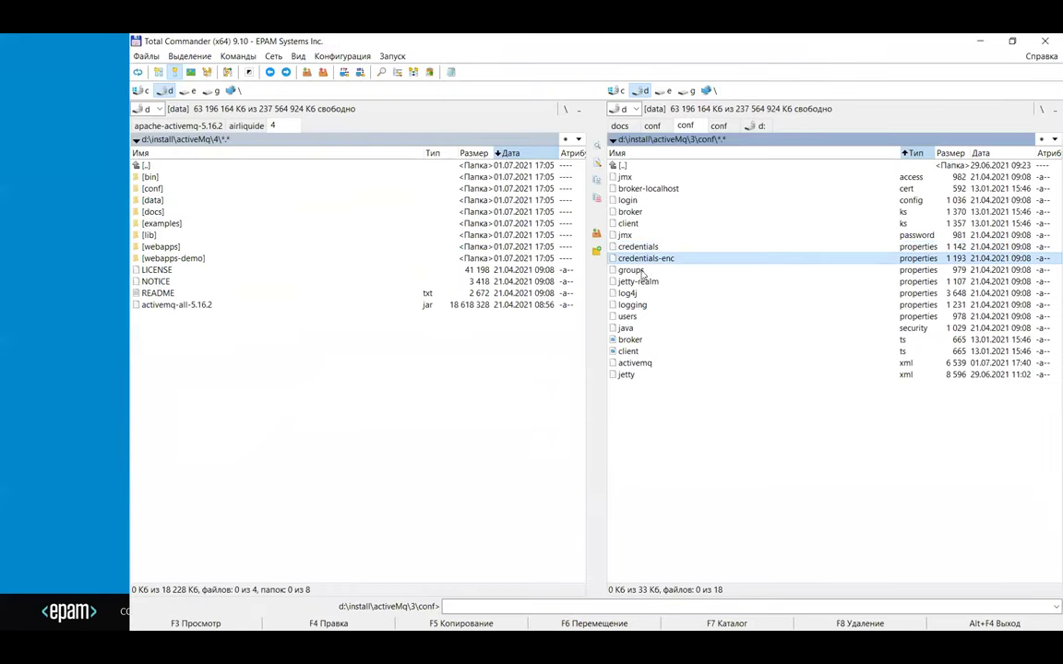